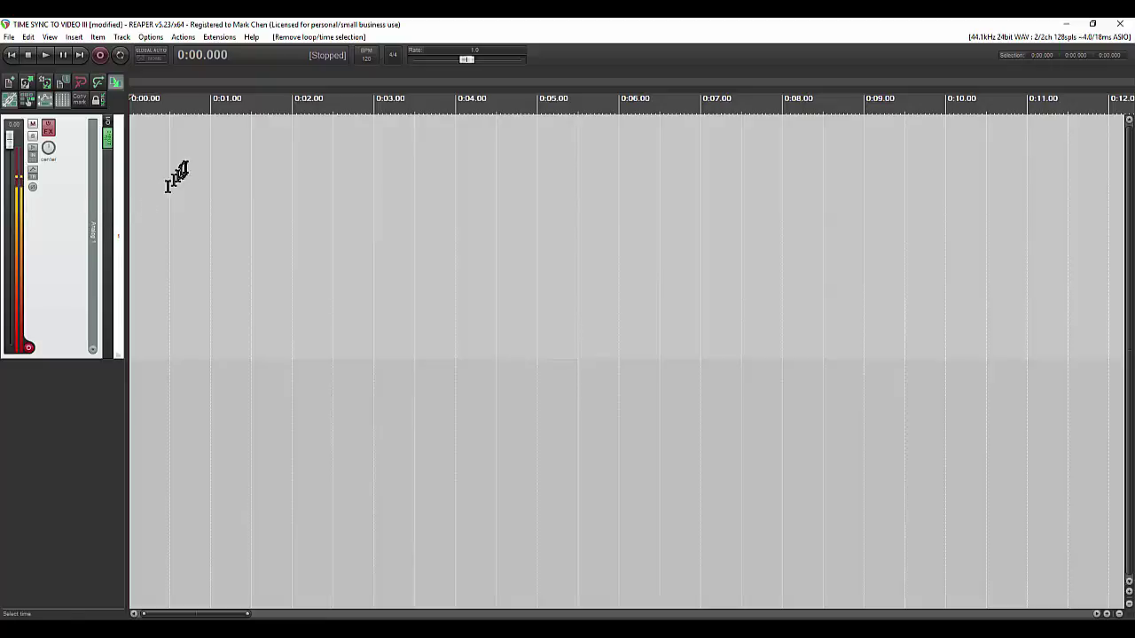
Step: Add project markers at 0:01 and 0:03 on the timeline
{"action": "left_click", "coordinate": [210, 144]}
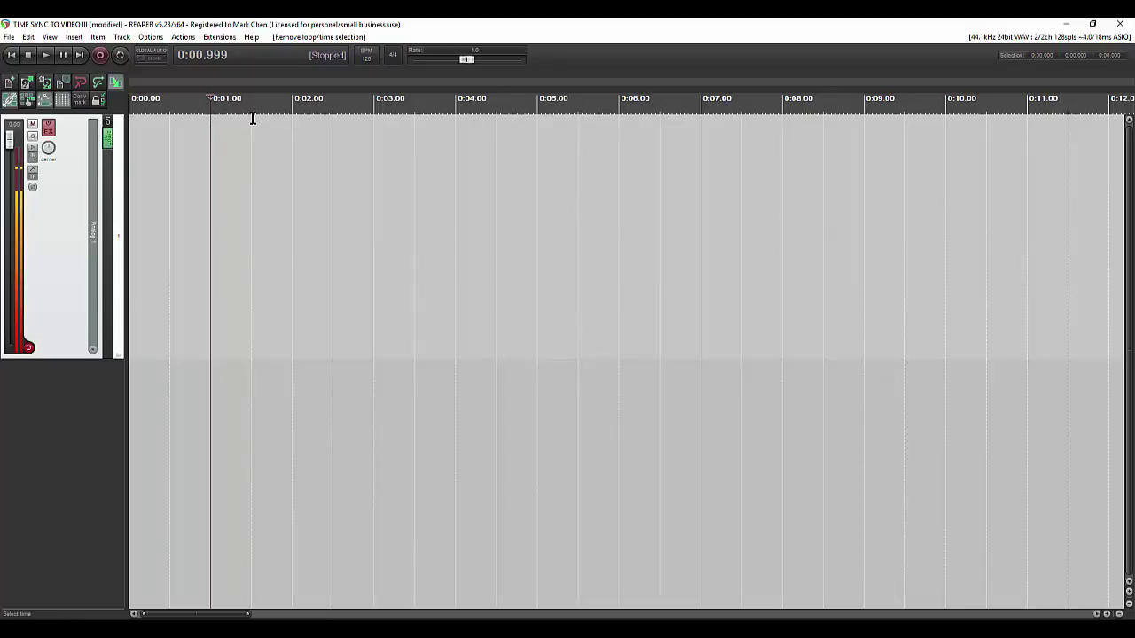
{"action": "key", "text": "m"}
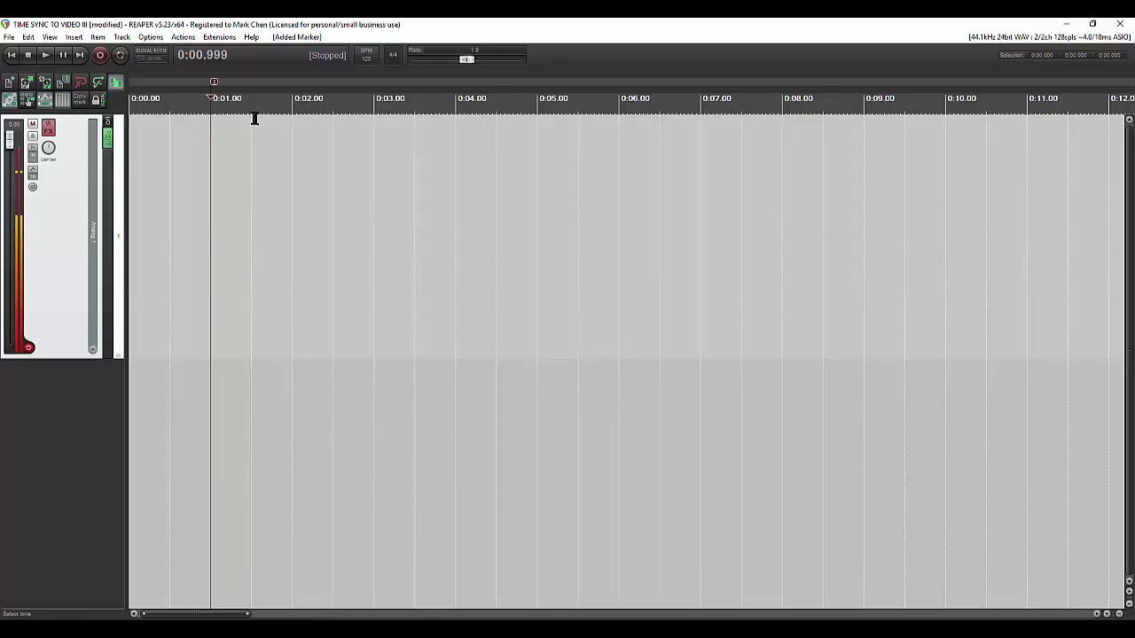
{"action": "left_click", "coordinate": [373, 104]}
{"action": "key", "text": "m"}
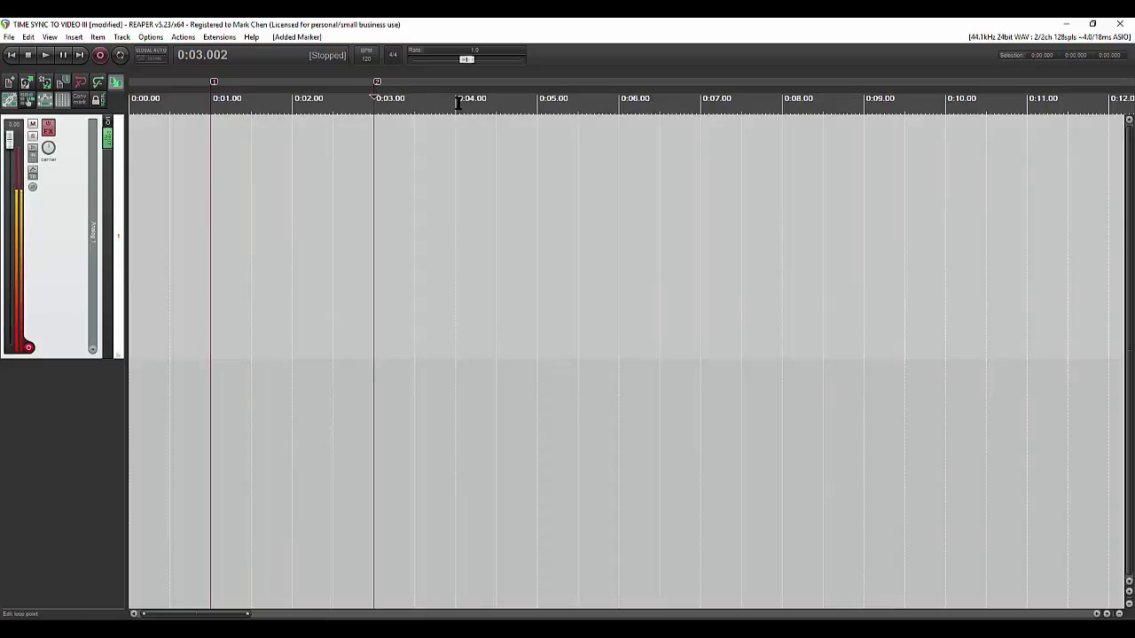
Step: Add a third marker at 0:05, nudge marker 2, then remove the 0:05 marker
{"action": "left_click", "coordinate": [456, 103]}
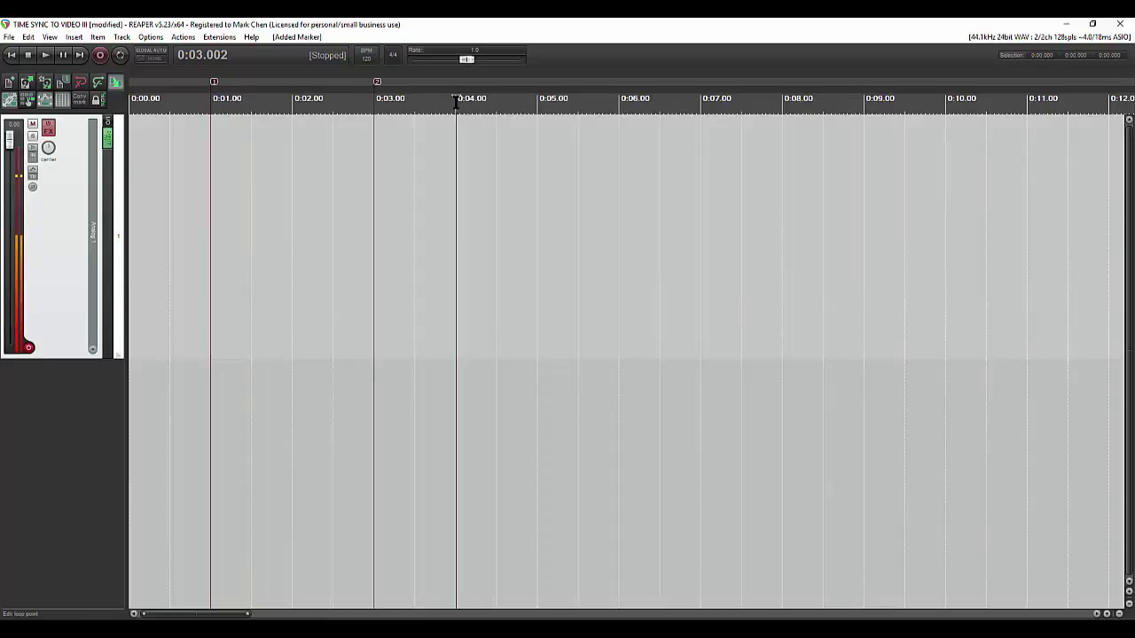
{"action": "left_click", "coordinate": [536, 101]}
{"action": "key", "text": "m"}
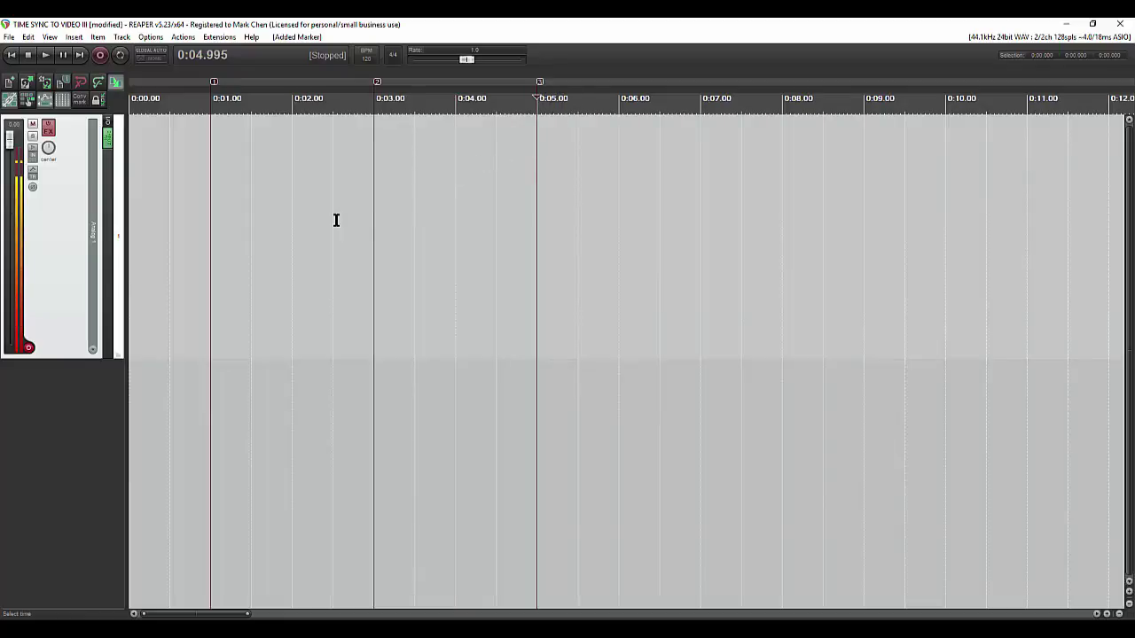
{"action": "mouse_move", "coordinate": [378, 85]}
{"action": "left_mouse_down"}
{"action": "mouse_move", "coordinate": [420, 88]}
{"action": "mouse_move", "coordinate": [379, 89]}
{"action": "left_mouse_up"}
{"action": "left_click", "coordinate": [539, 83], "text": "alt"}
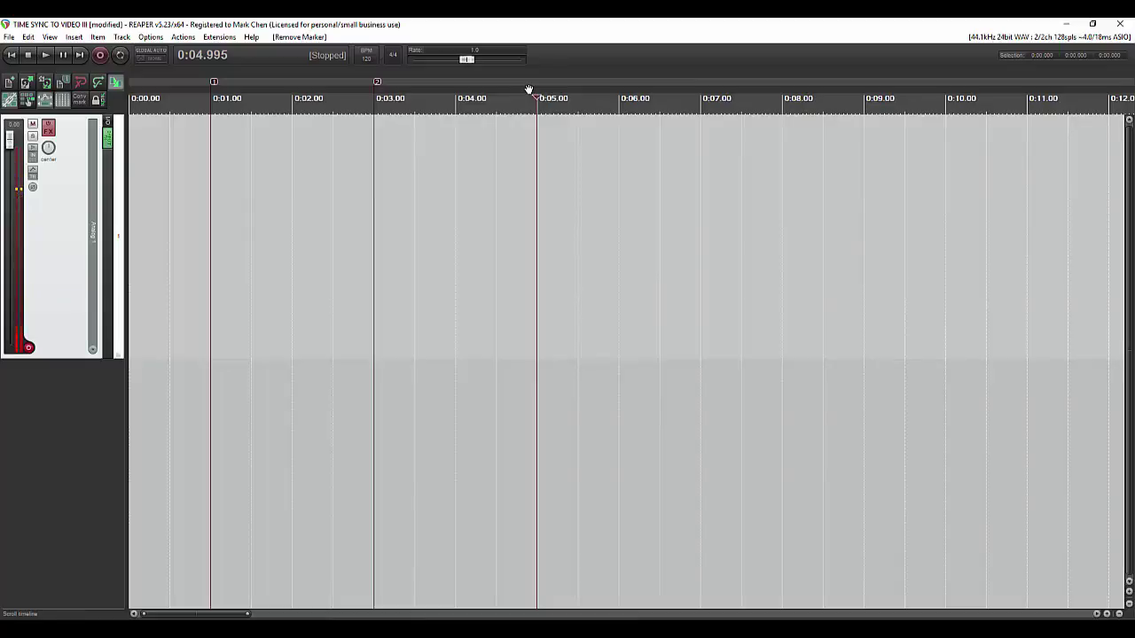
Step: Add a marker named PART 3 at 0:05 and rename marker 1 to PART 1
{"action": "key", "text": "shift+m"}
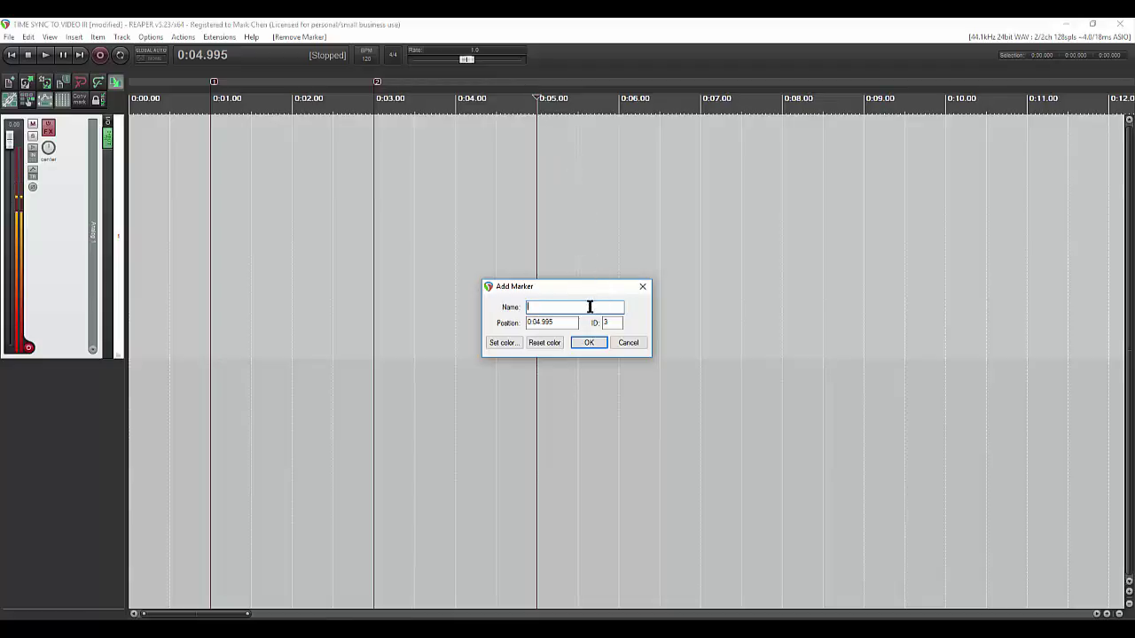
{"action": "type", "text": "PART 3"}
{"action": "key", "text": "Return"}
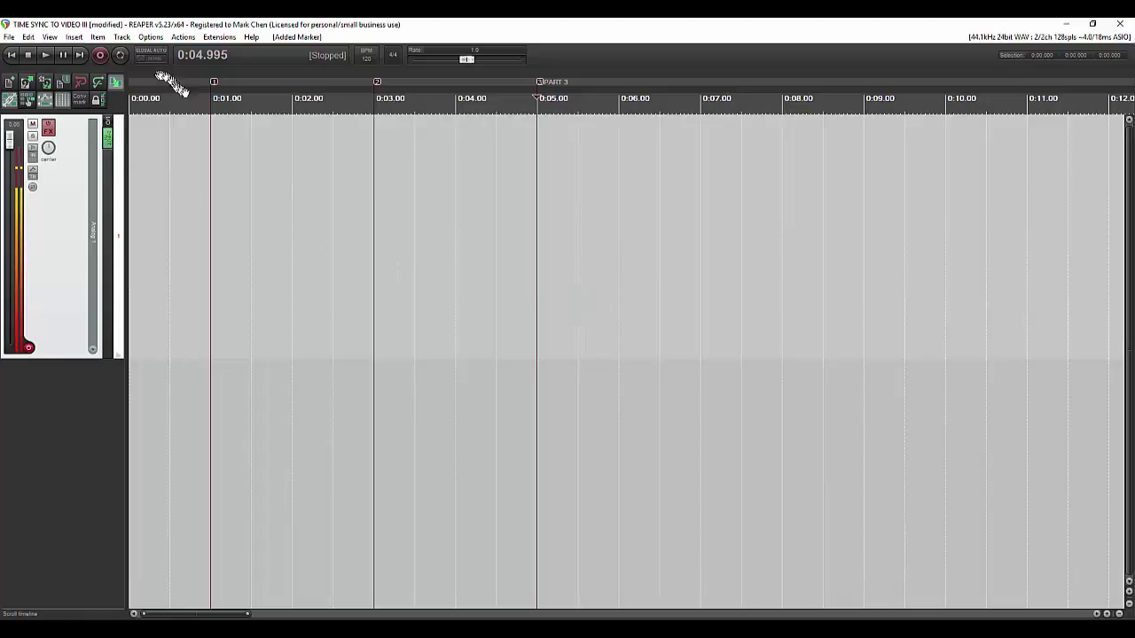
{"action": "double_click", "coordinate": [214, 83]}
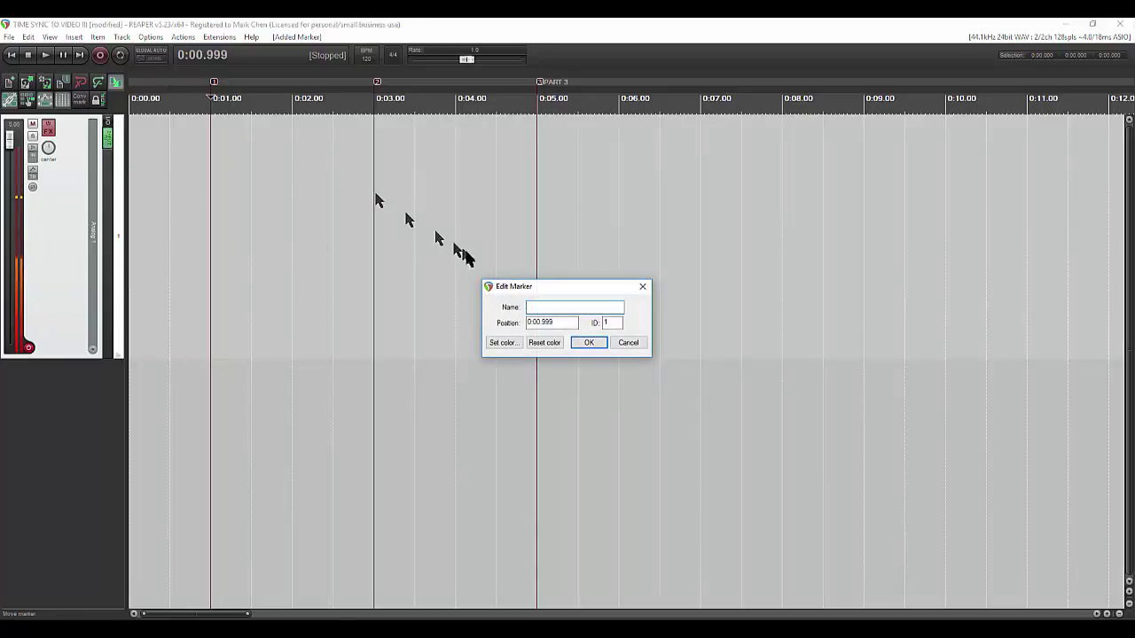
{"action": "type", "text": "PART 1"}
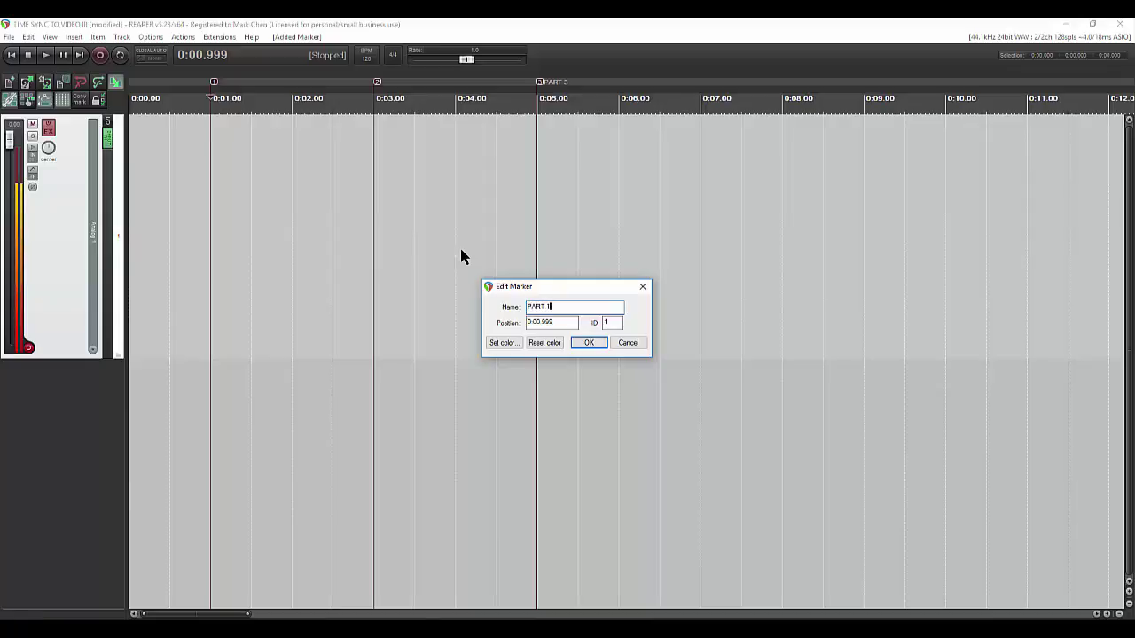
{"action": "key", "text": "Return"}
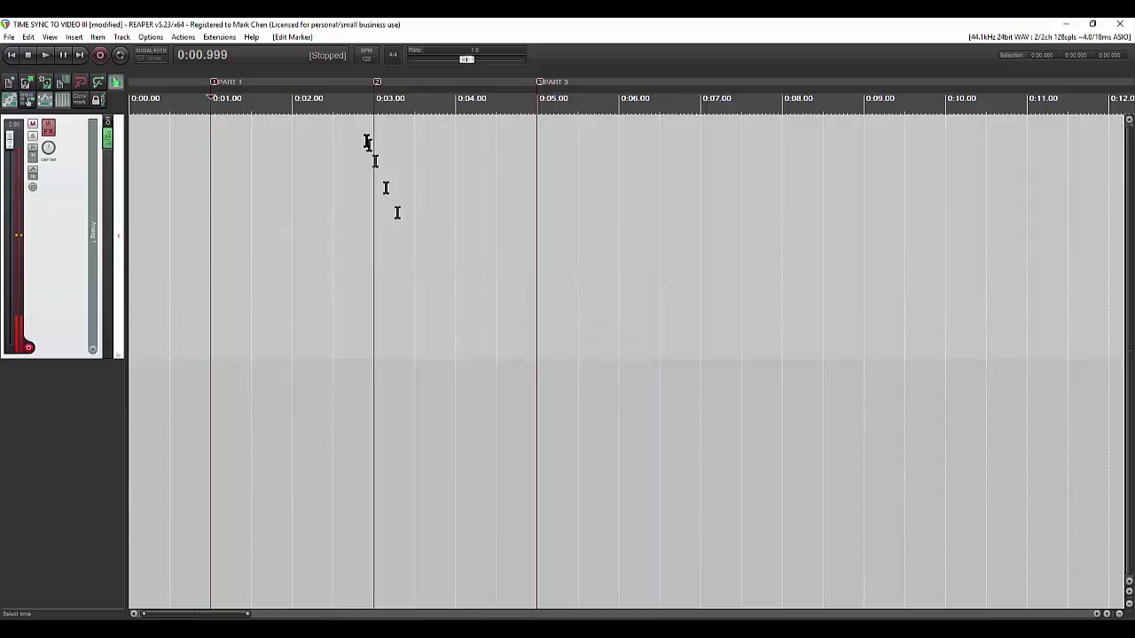
Step: Rename marker 2 to PART 2, fixing the incomplete name on a second try
{"action": "double_click", "coordinate": [377, 81]}
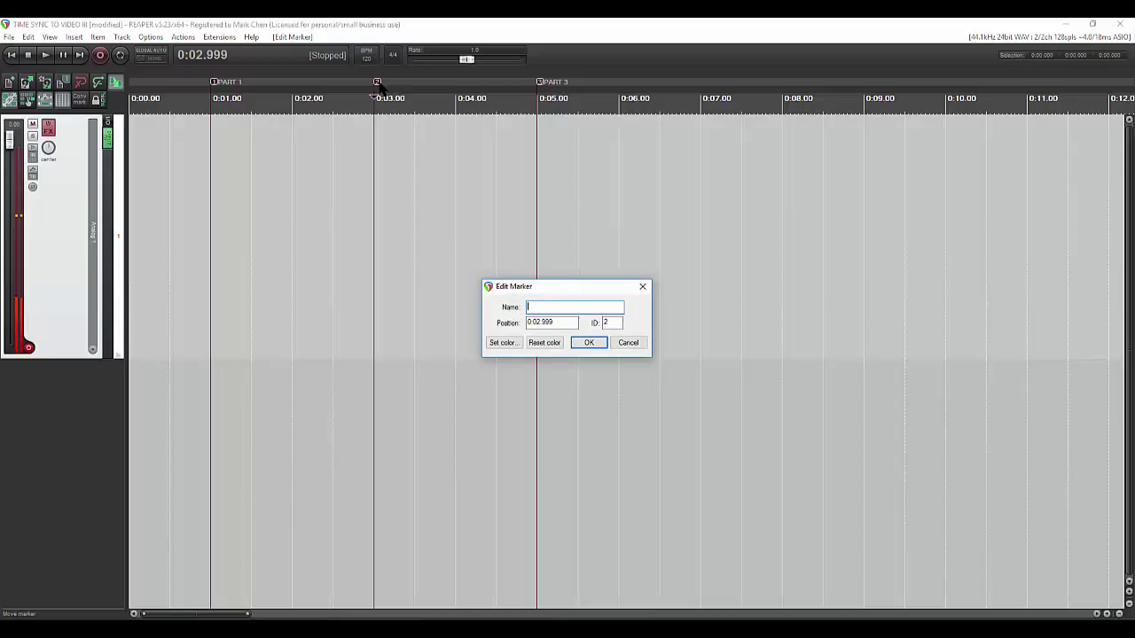
{"action": "type", "text": "PART 1"}
{"action": "key", "text": "Return"}
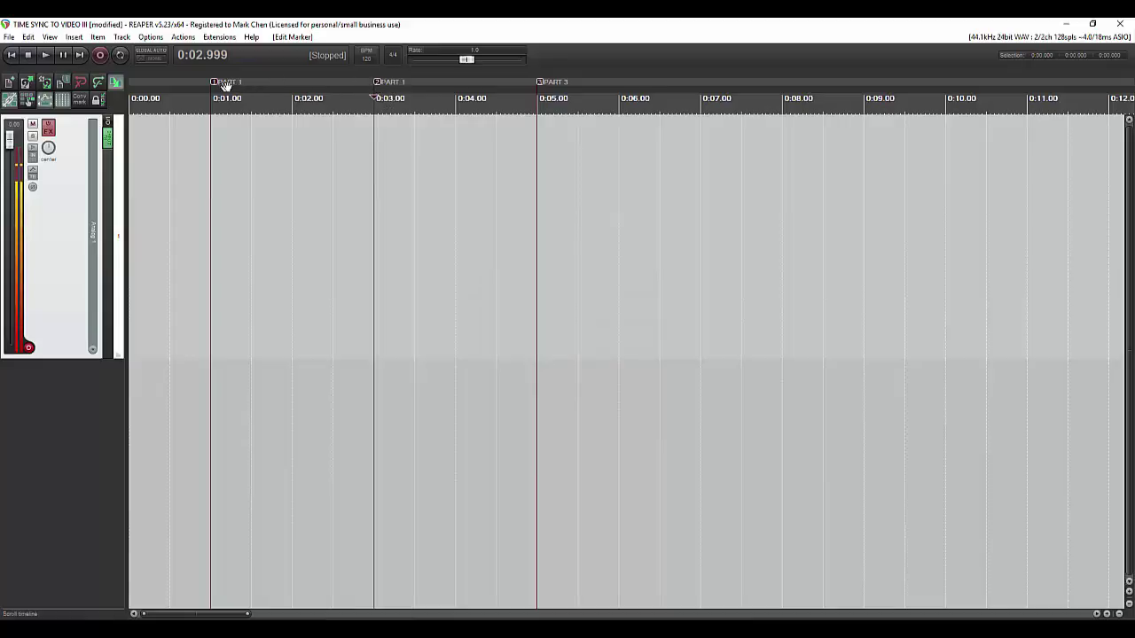
{"action": "double_click", "coordinate": [375, 83]}
{"action": "left_click", "coordinate": [553, 306]}
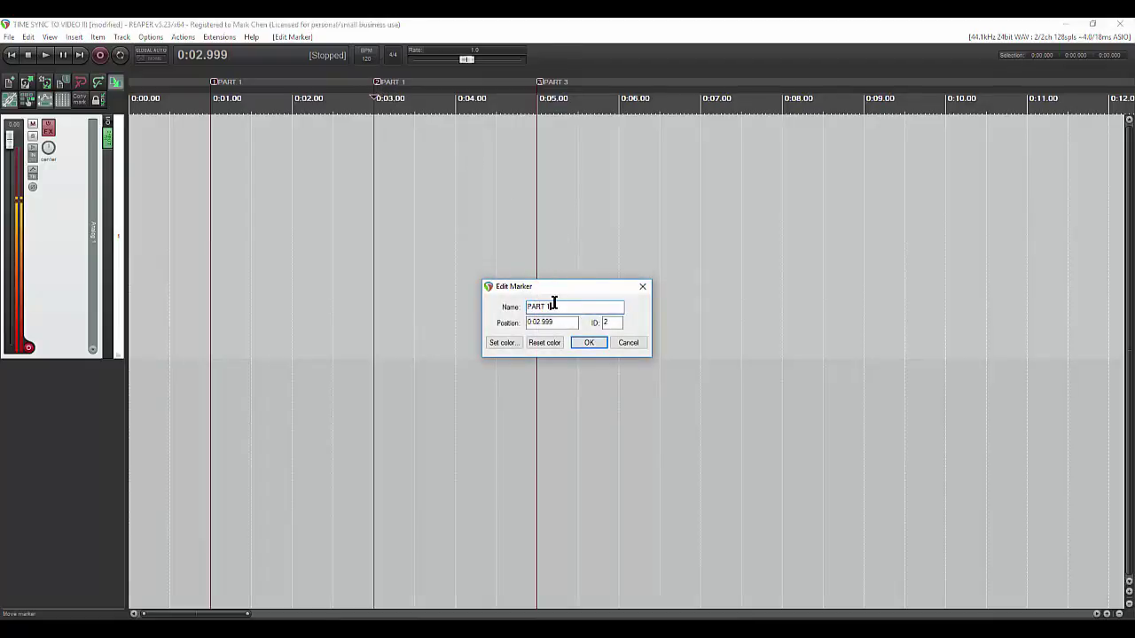
{"action": "key", "text": "BackSpace"}
{"action": "type", "text": "2"}
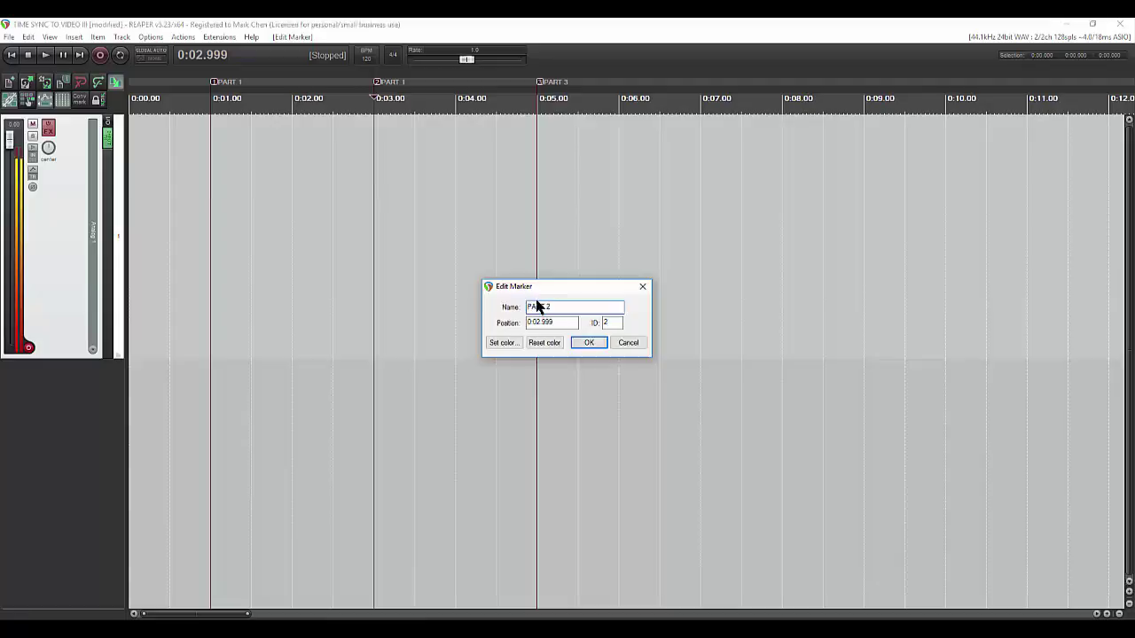
{"action": "key", "text": "Return"}
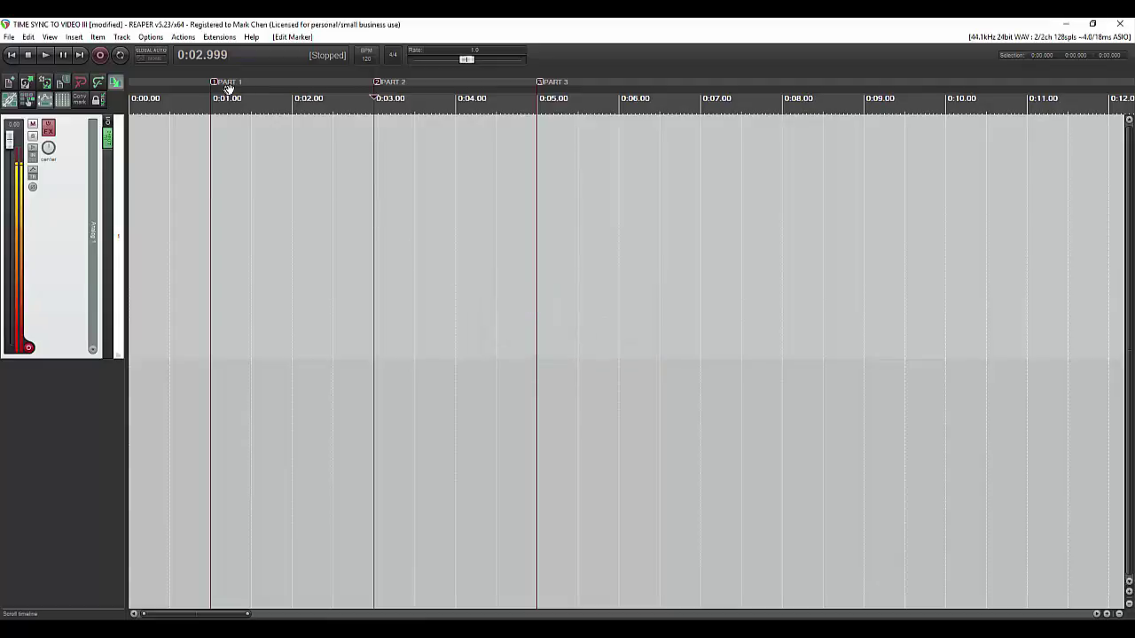
Step: Record a short voice take from each marker at 0:01, 0:03 and 0:05
{"action": "left_click", "coordinate": [211, 173]}
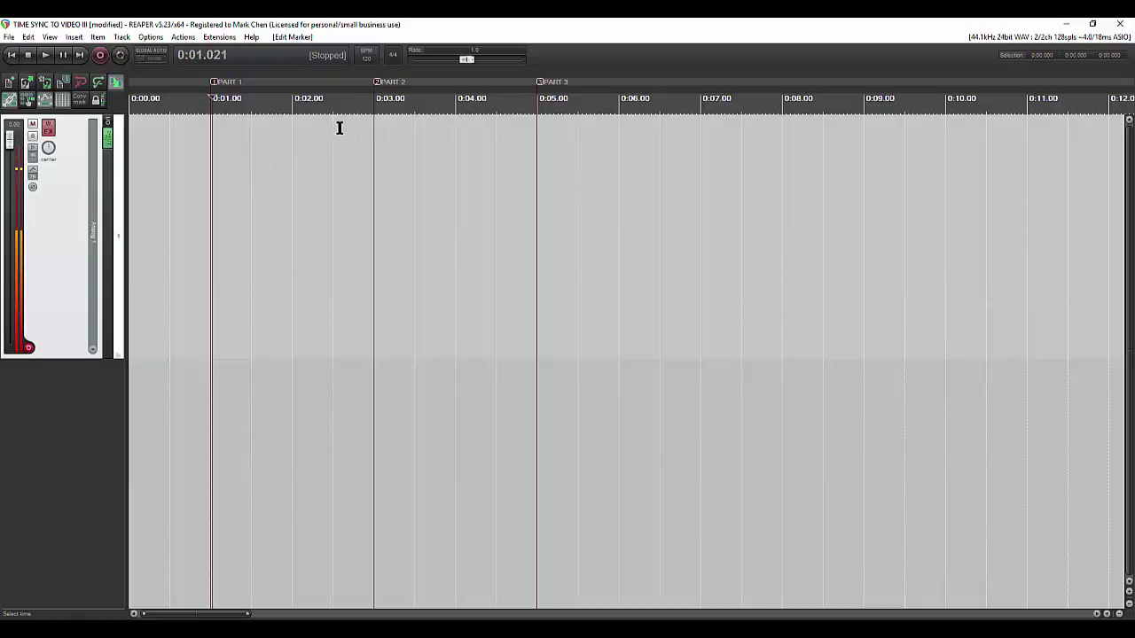
{"action": "key", "text": "ctrl+r"}
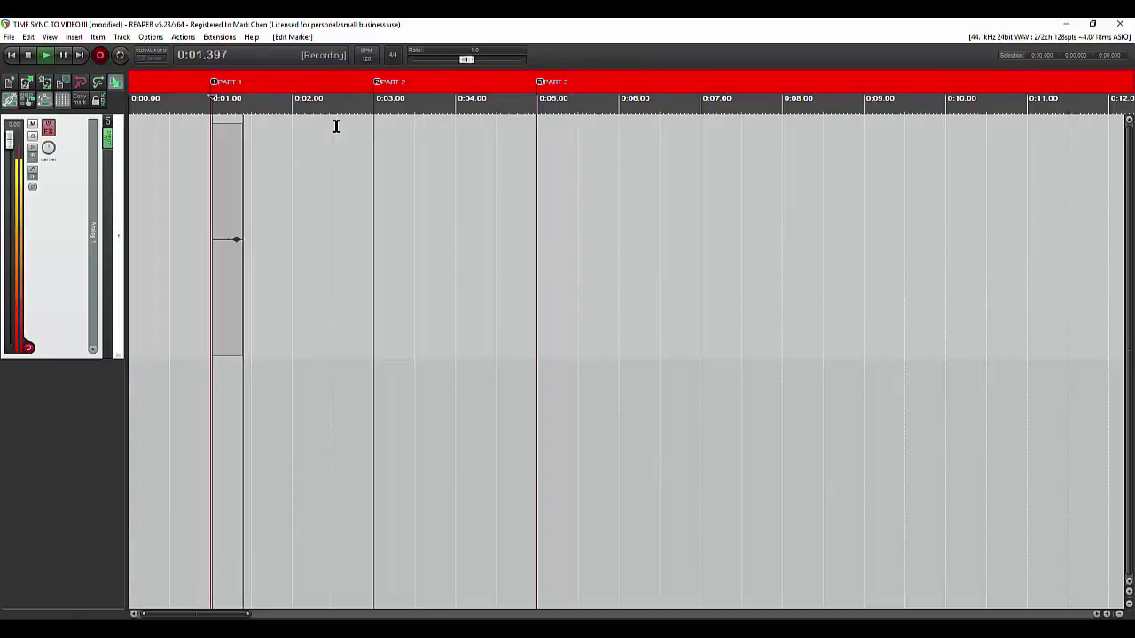
{"action": "key", "text": "space"}
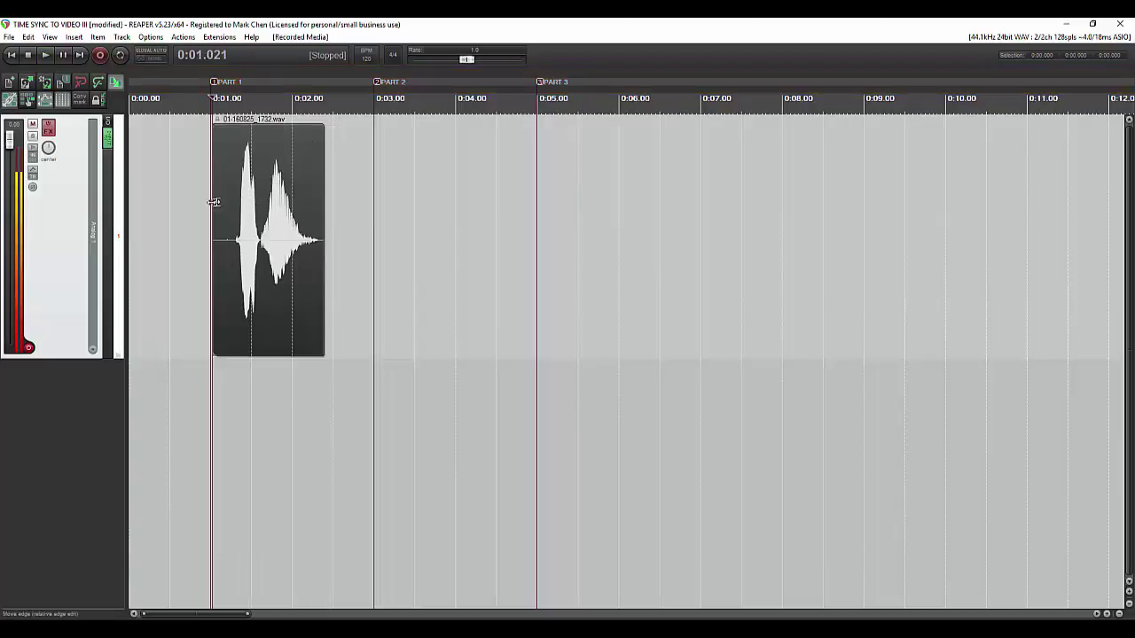
{"action": "left_click", "coordinate": [372, 202]}
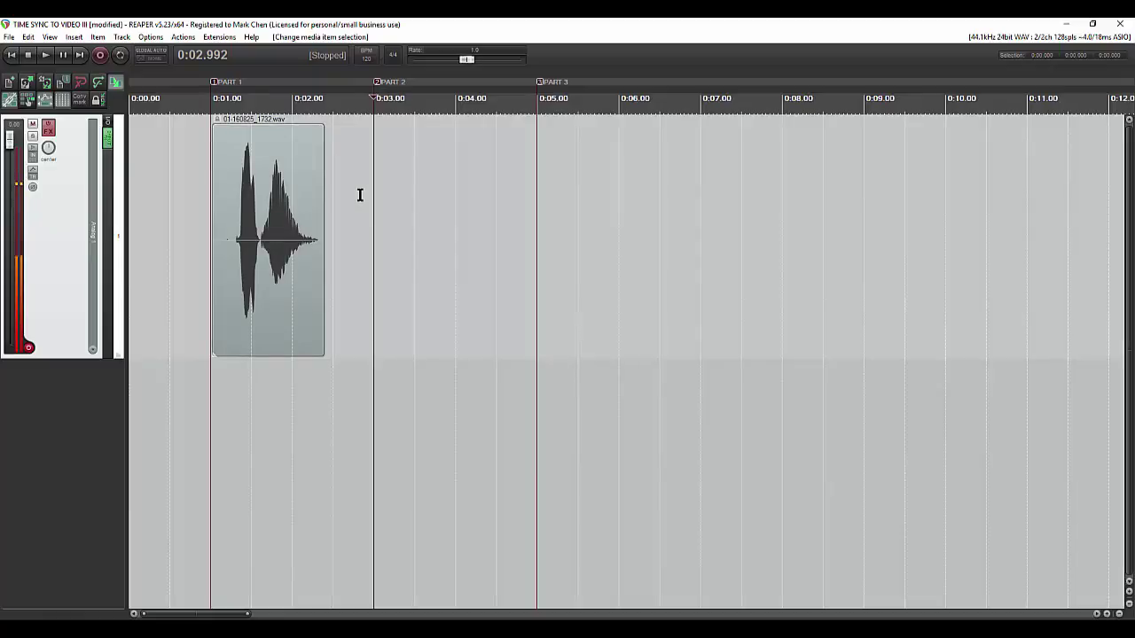
{"action": "key", "text": "ctrl+r"}
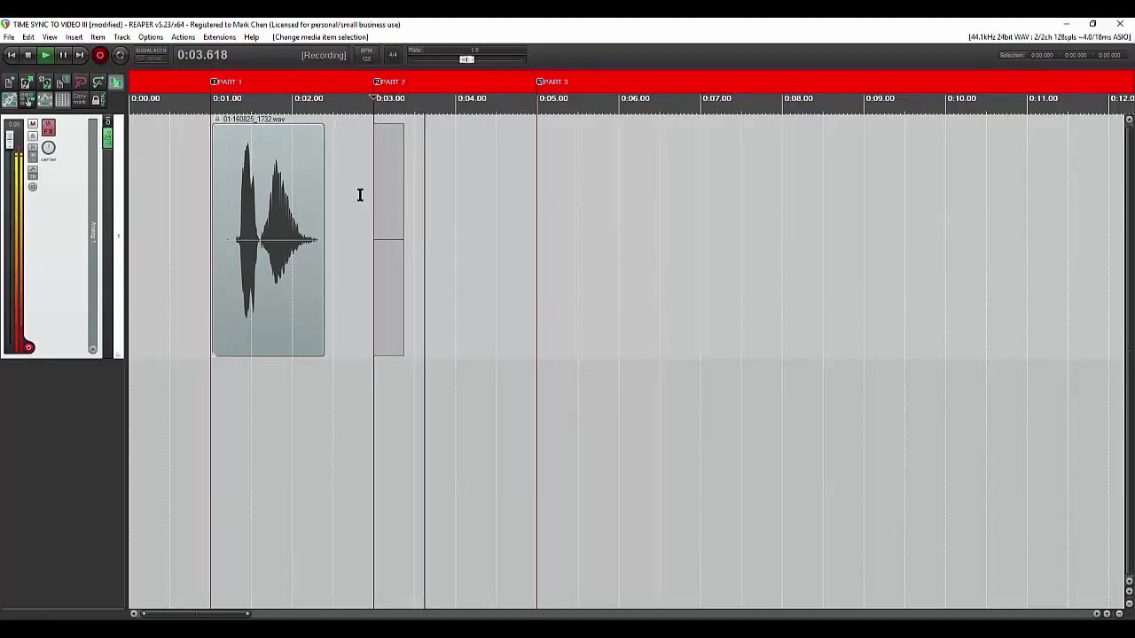
{"action": "key", "text": "space"}
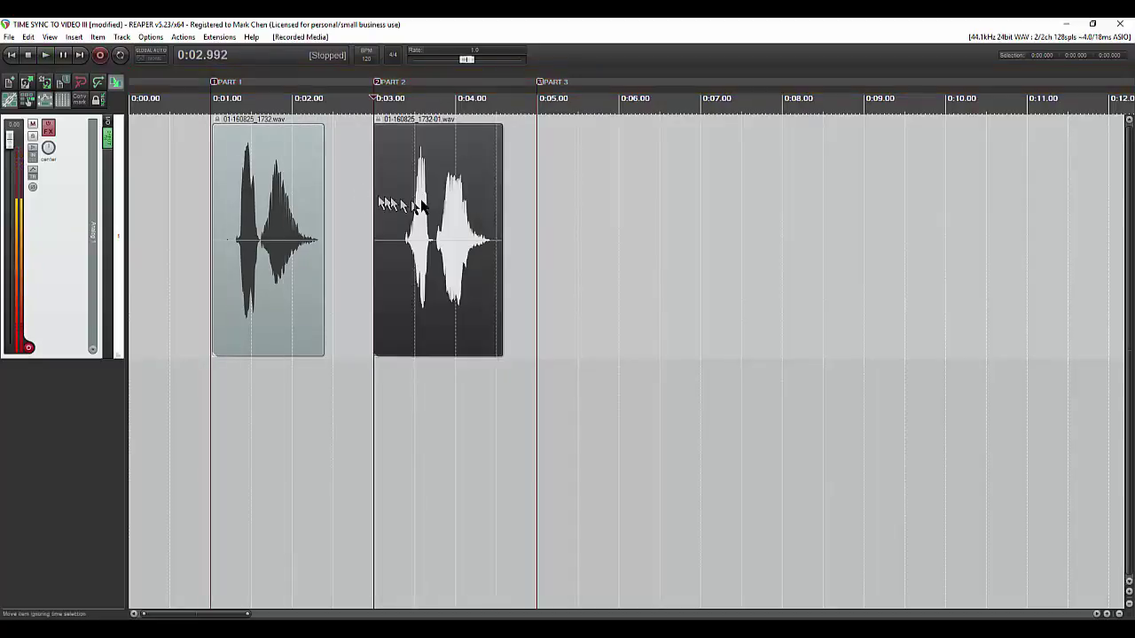
{"action": "left_click", "coordinate": [537, 217]}
{"action": "key", "text": "ctrl+r"}
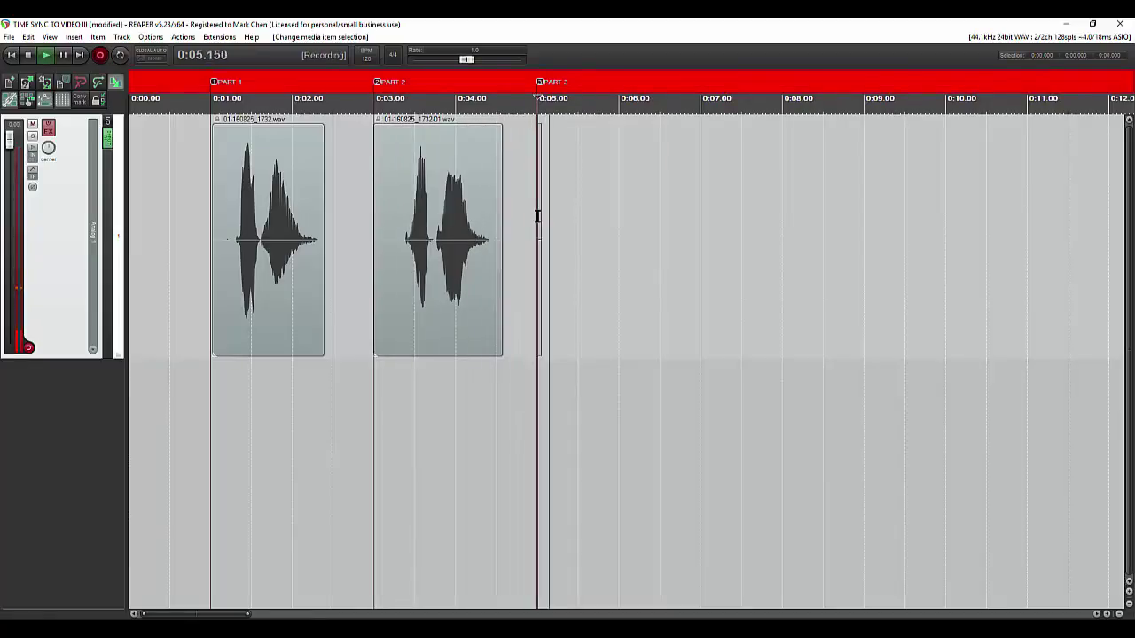
{"action": "key", "text": "space"}
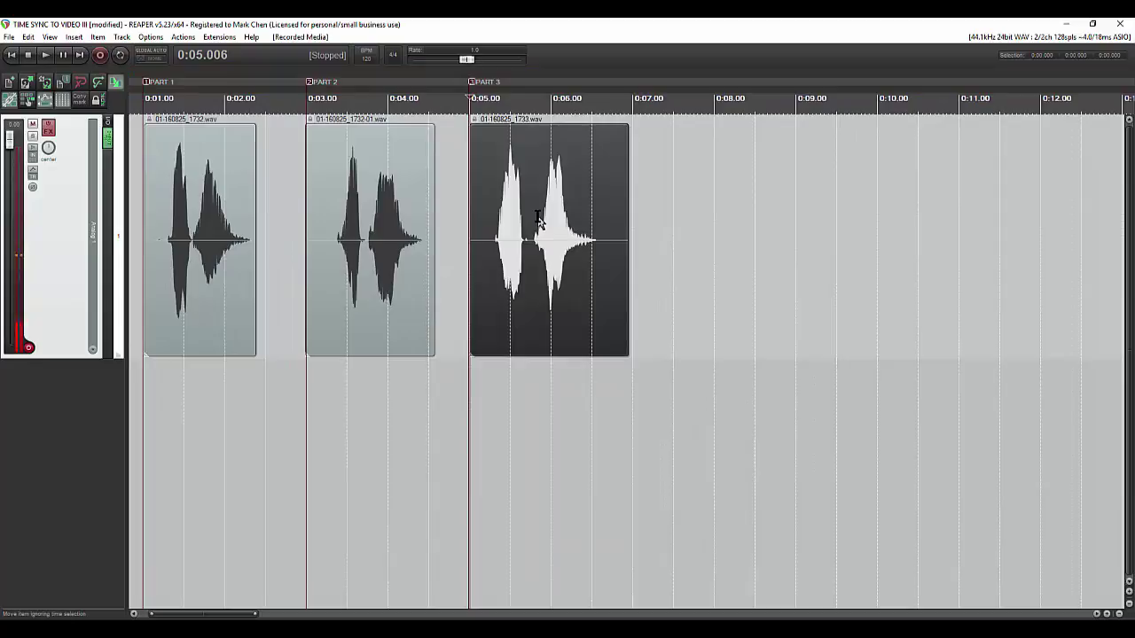
Step: Shift take 1 to about 0:00.77, take 2 slightly earlier, take 3 to about 0:04.7, and adjust its end
{"action": "scroll", "coordinate": [230, 237], "scroll_direction": "left", "scroll_amount": 2}
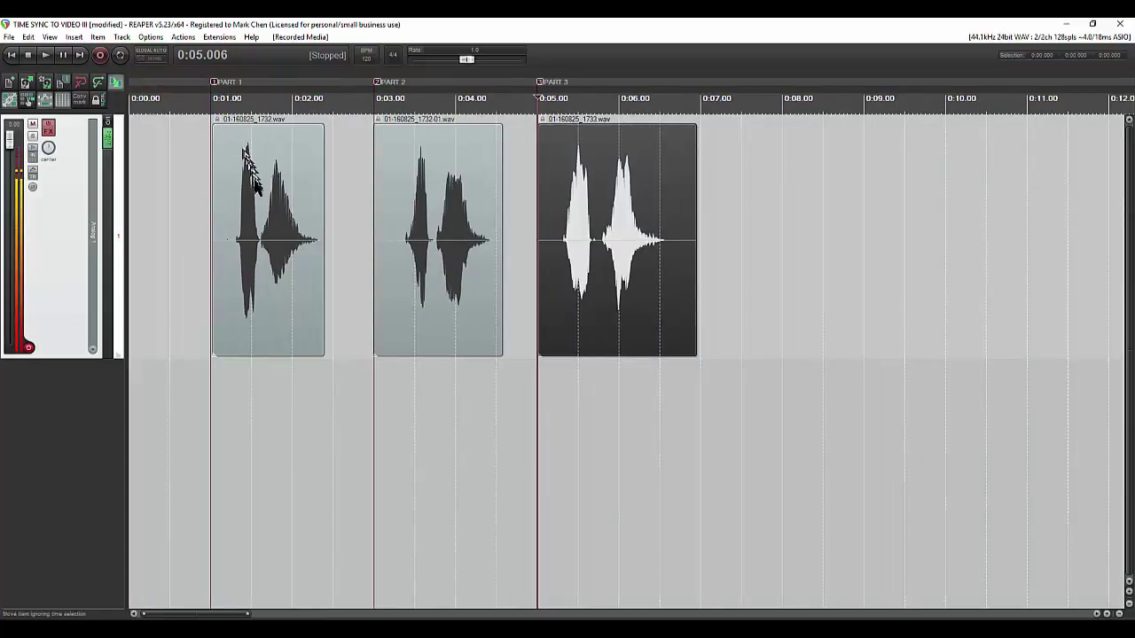
{"action": "left_click", "coordinate": [271, 243]}
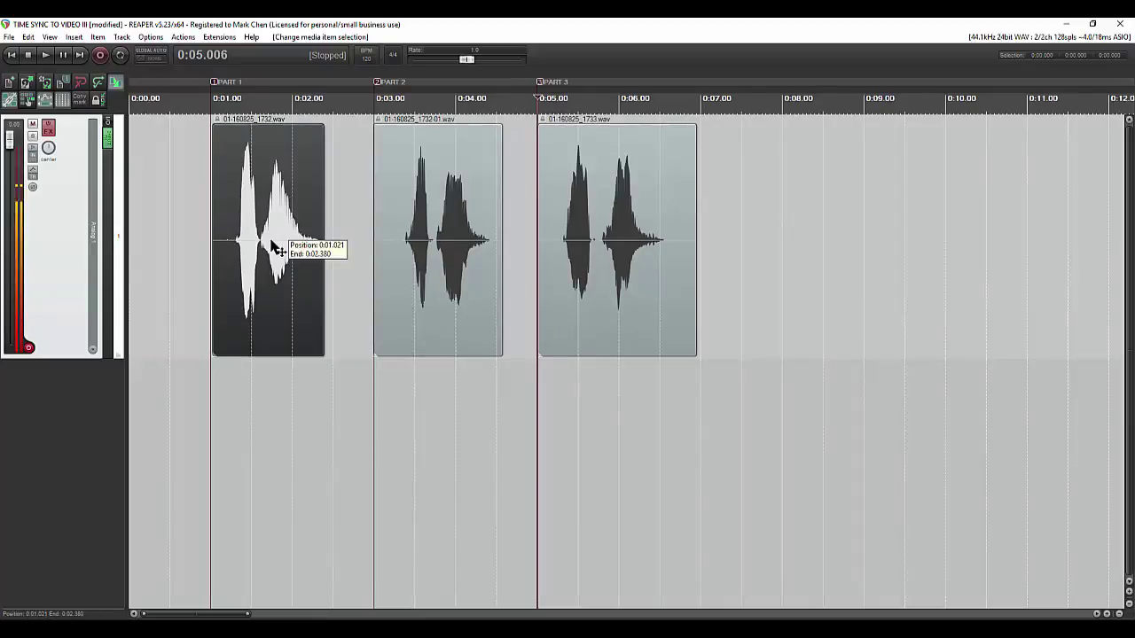
{"action": "left_click_drag", "start_coordinate": [272, 243], "coordinate": [250, 252]}
{"action": "left_click_drag", "start_coordinate": [440, 246], "coordinate": [425, 256]}
{"action": "left_click", "coordinate": [660, 238]}
{"action": "left_click_drag", "start_coordinate": [661, 238], "coordinate": [627, 246]}
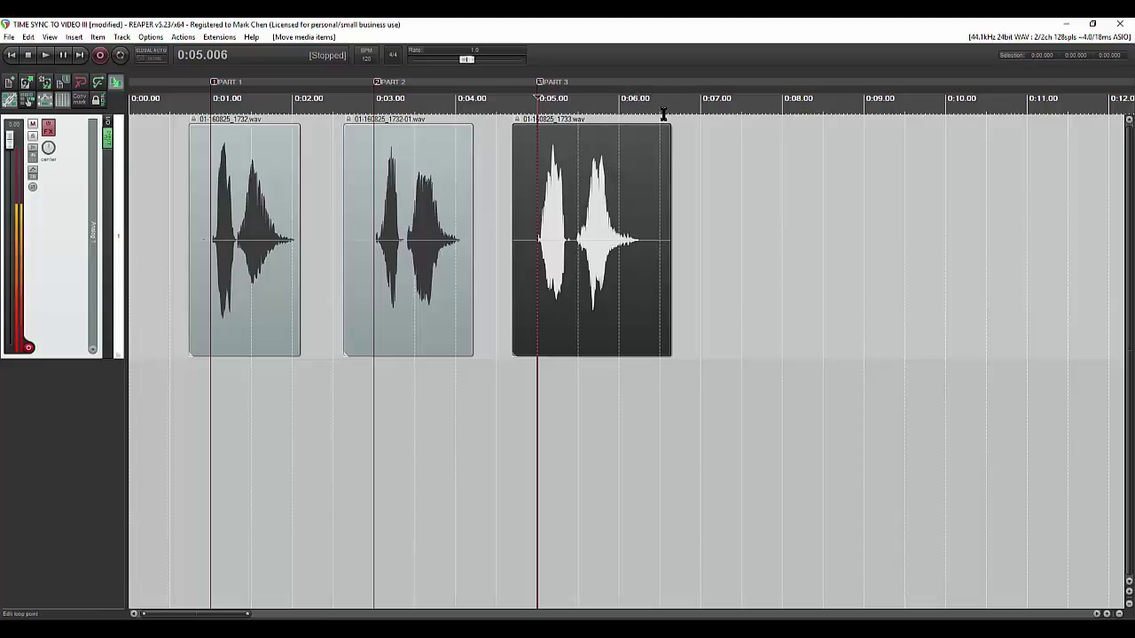
{"action": "mouse_move", "coordinate": [670, 156]}
{"action": "left_mouse_down"}
{"action": "mouse_move", "coordinate": [659, 177]}
{"action": "mouse_move", "coordinate": [674, 180]}
{"action": "mouse_move", "coordinate": [663, 177]}
{"action": "left_mouse_up"}
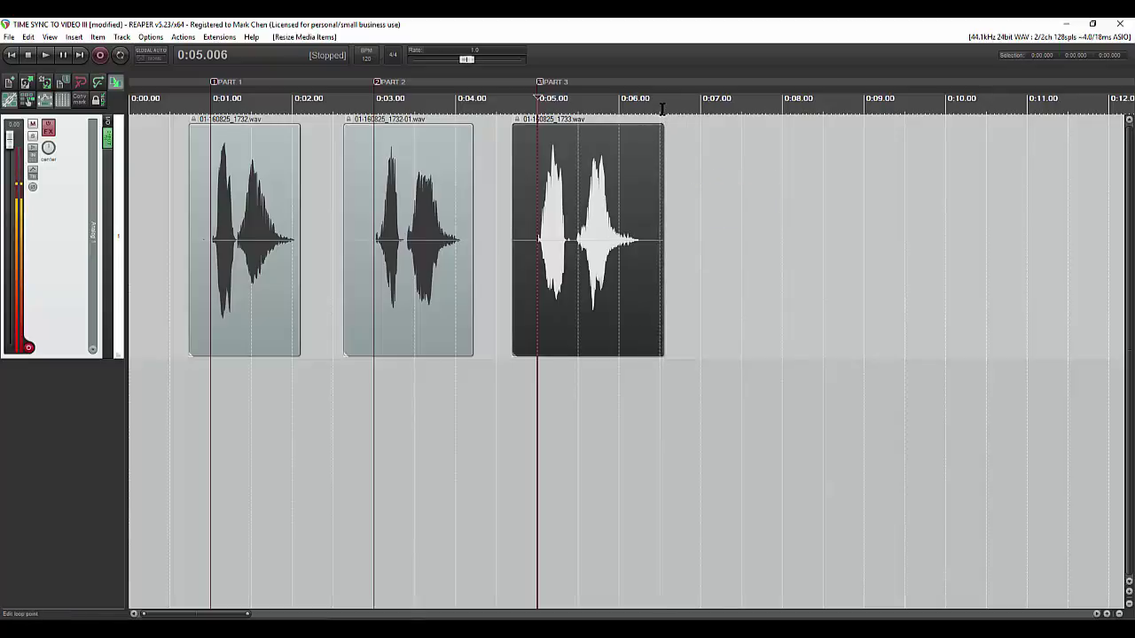
Step: Make time selections from the start to about 6.5 s and to 0:08, clearing each
{"action": "left_click_drag", "start_coordinate": [662, 108], "coordinate": [131, 117]}
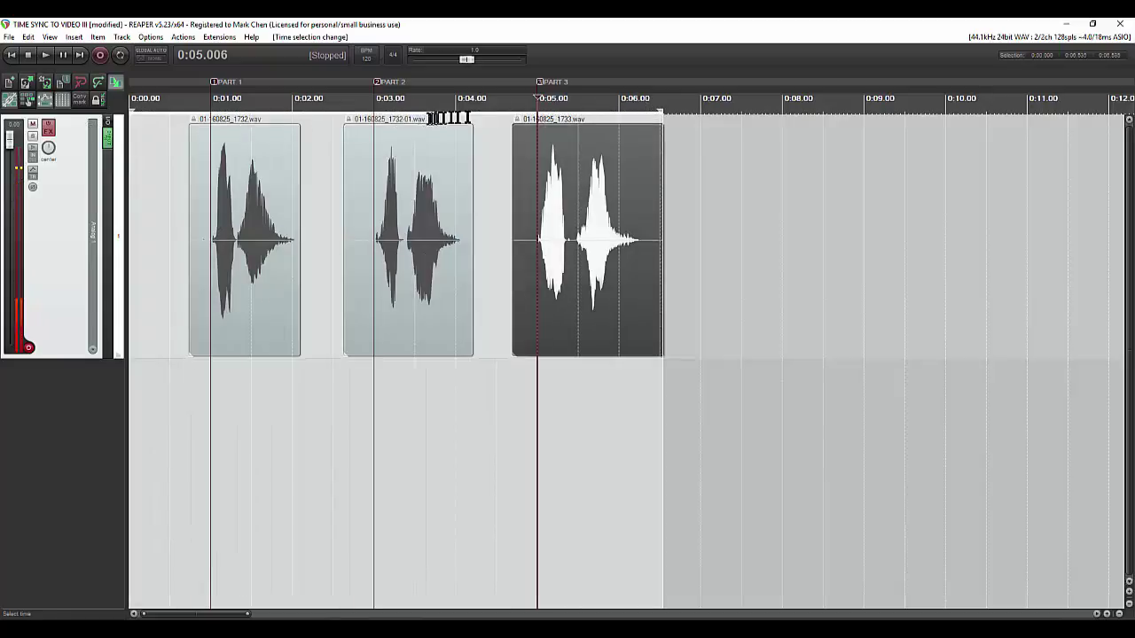
{"action": "key", "text": "Escape"}
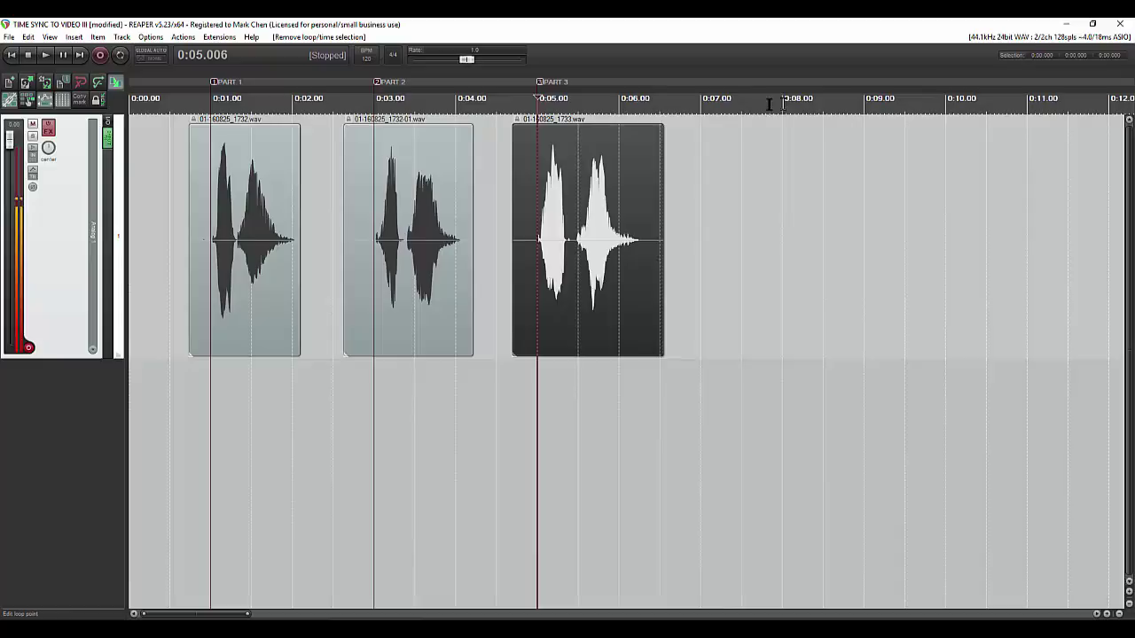
{"action": "left_click_drag", "start_coordinate": [783, 105], "coordinate": [132, 111]}
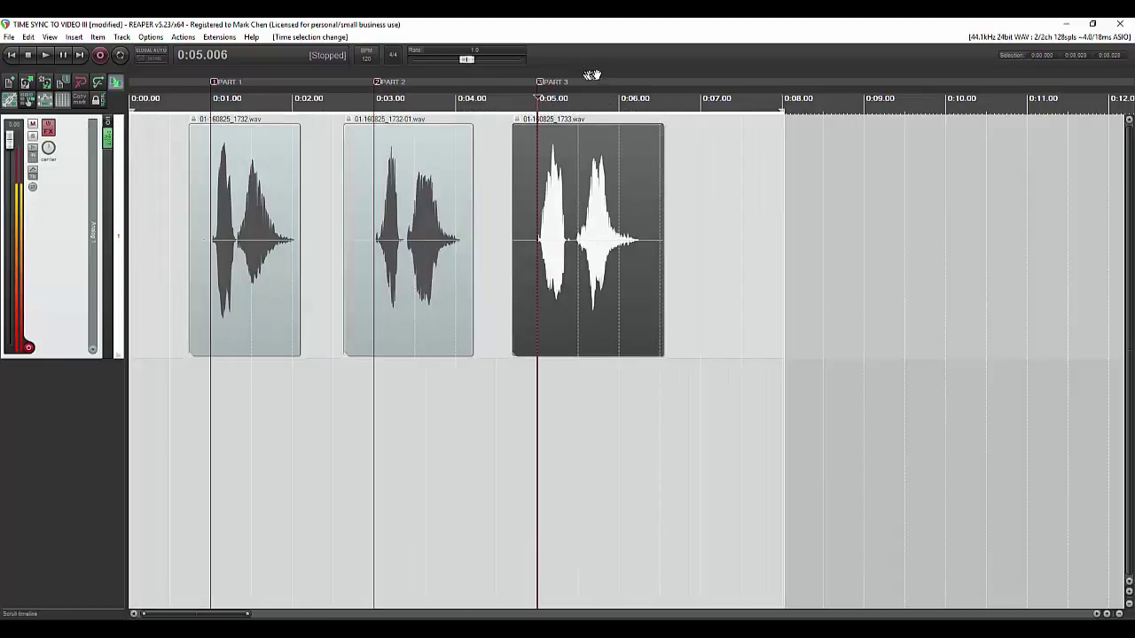
{"action": "key", "text": "Escape"}
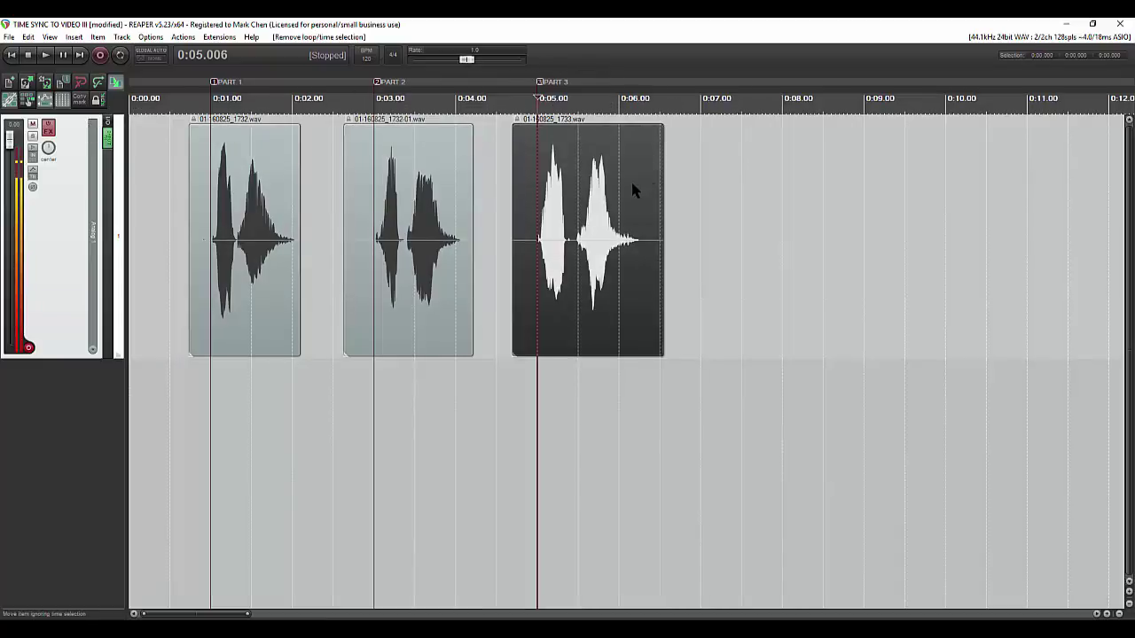
Step: Remove the PART 3, PART 2 and PART 1 markers from the ruler
{"action": "left_click", "coordinate": [540, 82], "text": "alt"}
{"action": "left_click", "coordinate": [377, 83], "text": "alt"}
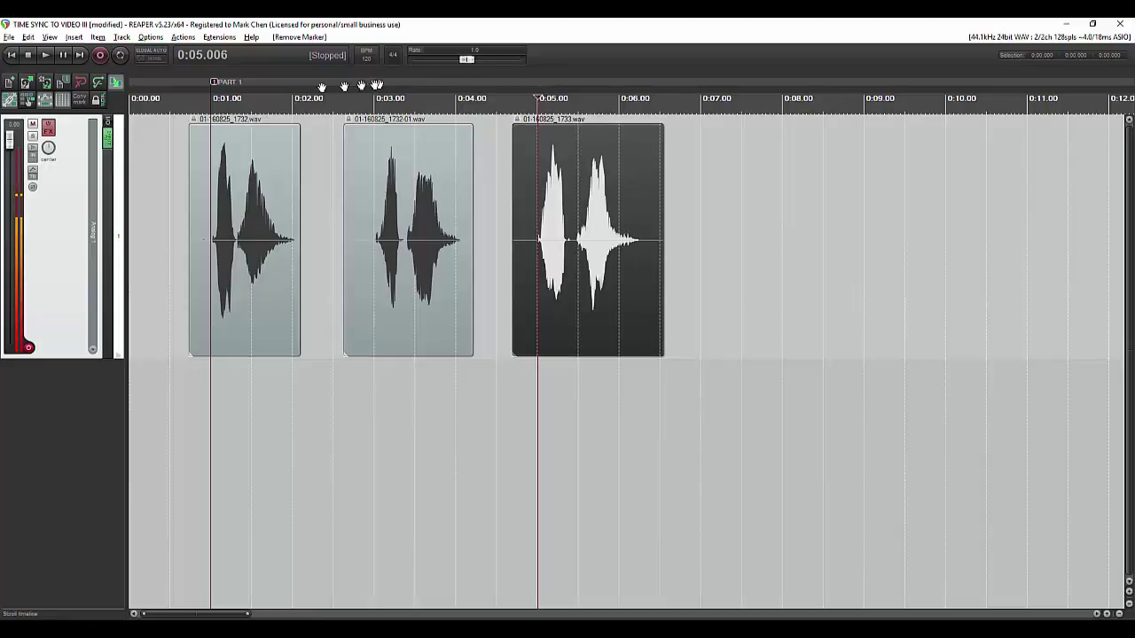
{"action": "left_click", "coordinate": [214, 82], "text": "alt"}
Step: Delete the three voice clips, return to the project start, and remove the extra track
{"action": "left_click_drag", "start_coordinate": [592, 167], "coordinate": [221, 207]}
{"action": "key", "text": "Delete"}
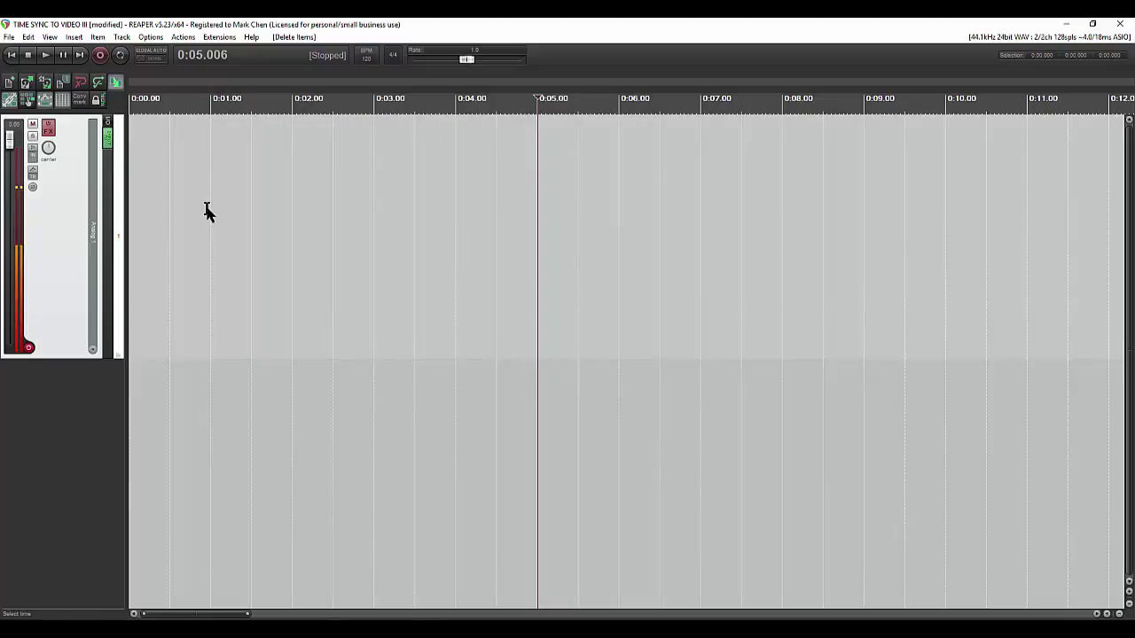
{"action": "key", "text": "Home"}
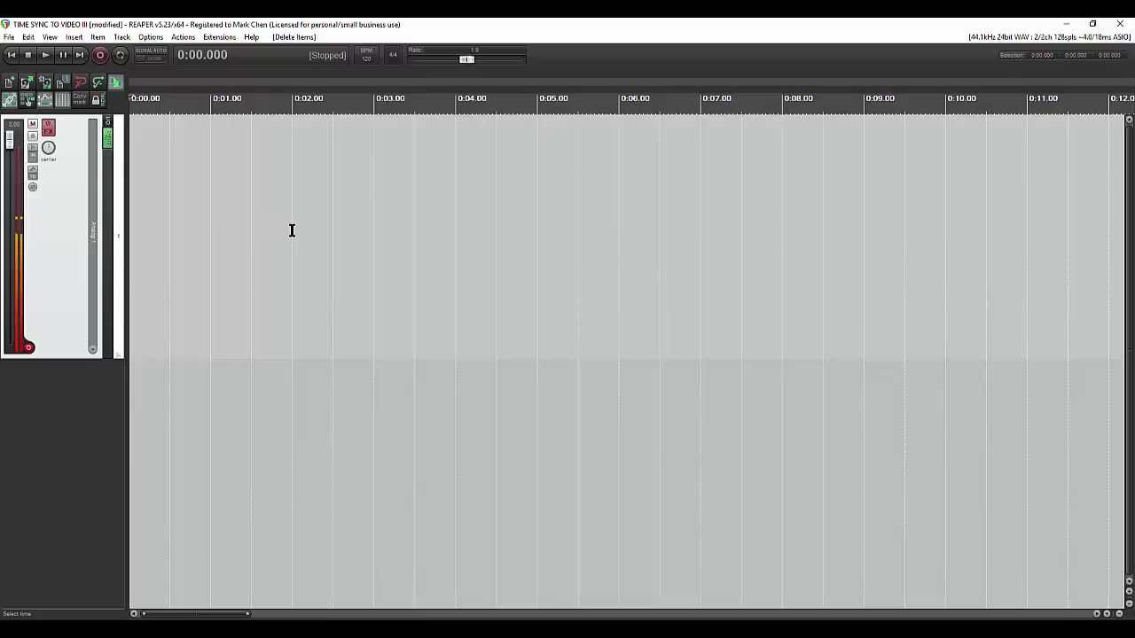
{"action": "key", "text": "Delete"}
{"action": "scroll", "coordinate": [454, 466], "scroll_direction": "down", "scroll_amount": 5}
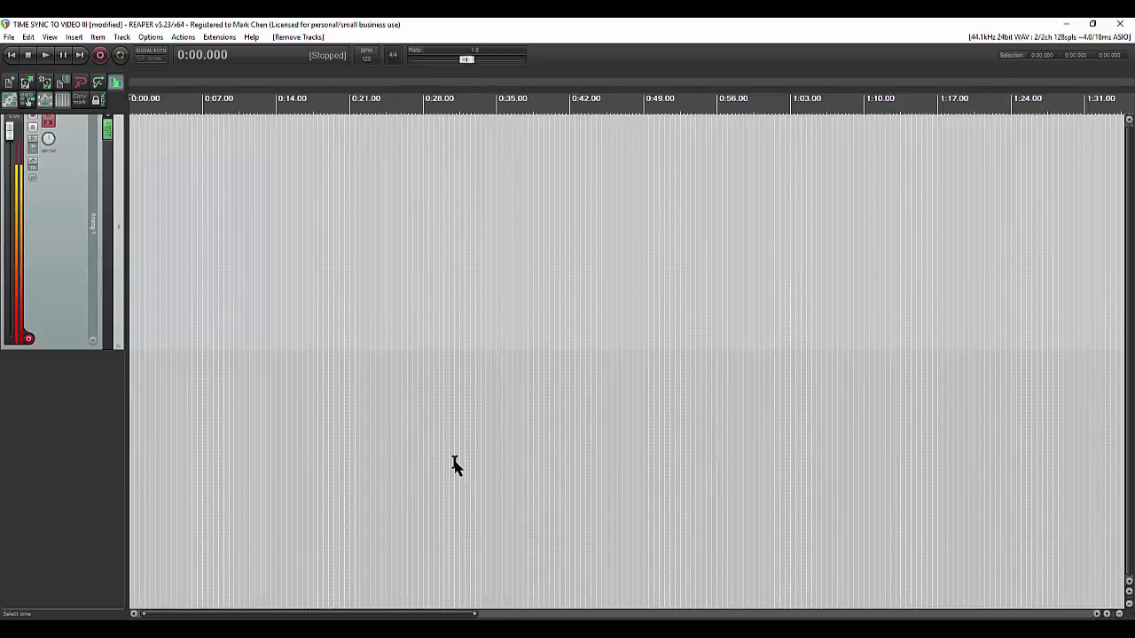
Step: Add track 2 with its volume envelope hidden and record arming turned off
{"action": "double_click", "coordinate": [78, 407]}
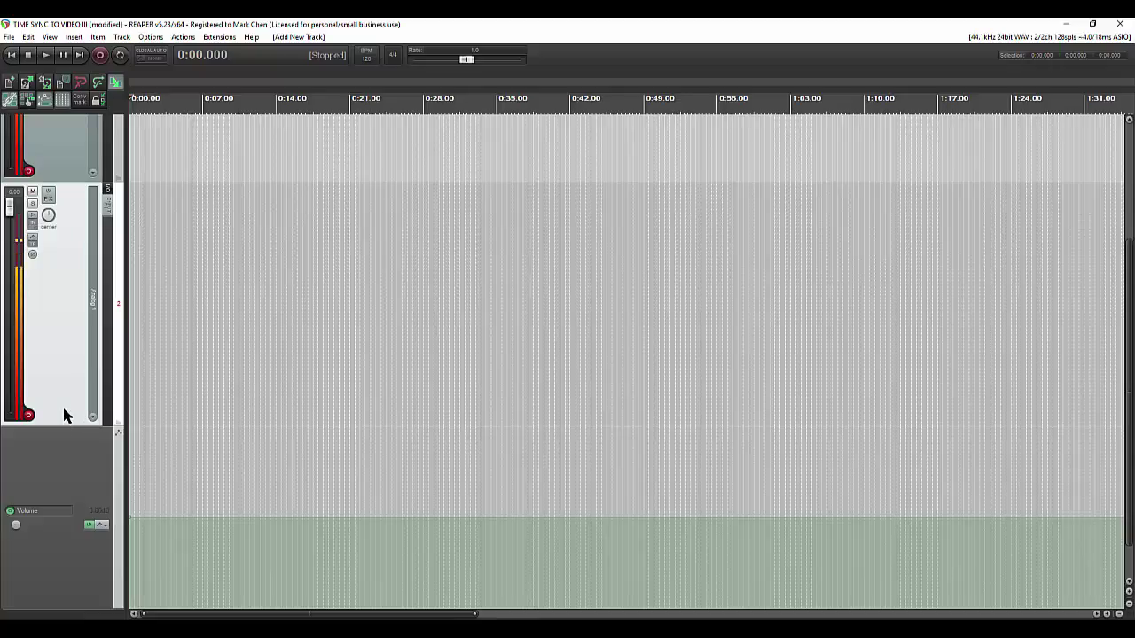
{"action": "key", "text": "v"}
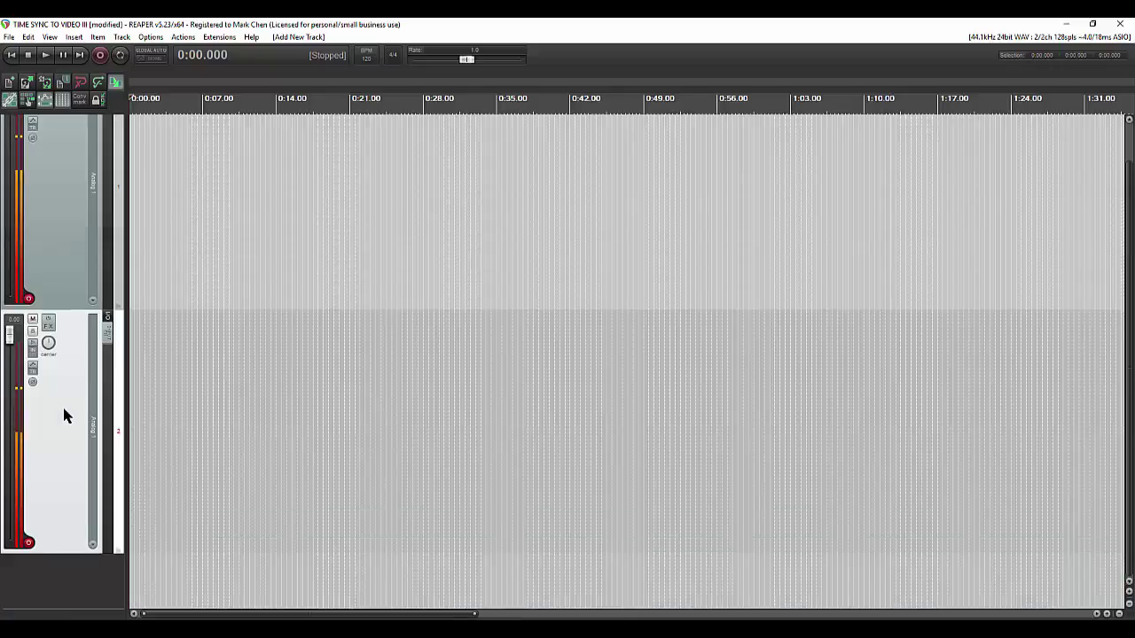
{"action": "left_click", "coordinate": [28, 543]}
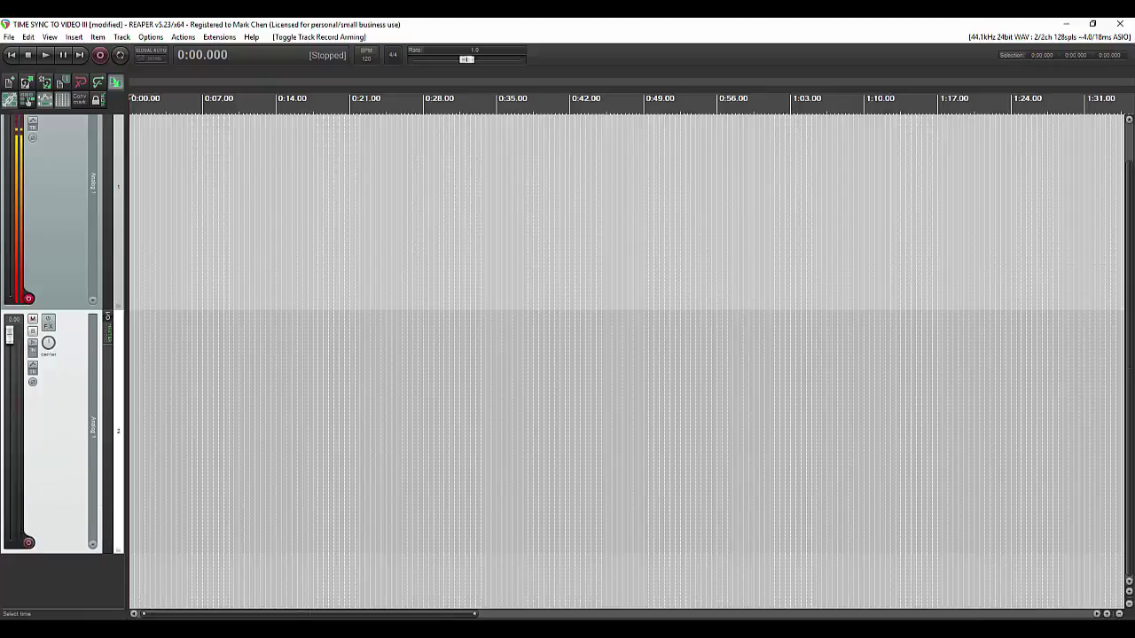
Step: Drag the iPad Kneeboards .mp4 from FINISHED CLIENT VIDEOS in Explorer onto track 2
{"action": "mouse_move", "coordinate": [157, 631]}
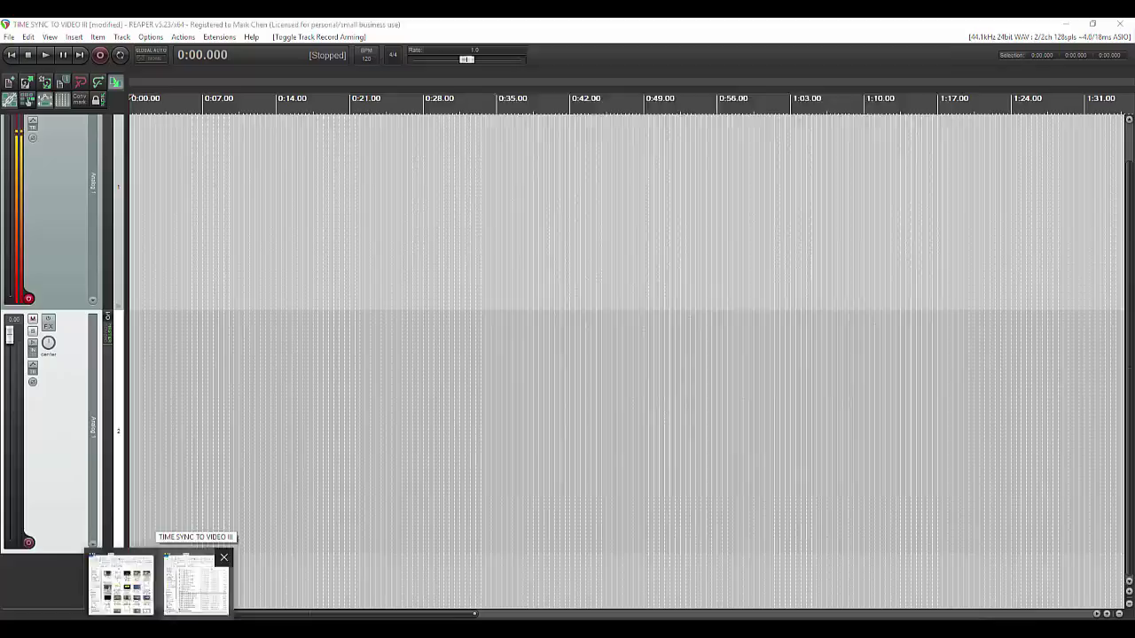
{"action": "left_click", "coordinate": [195, 584]}
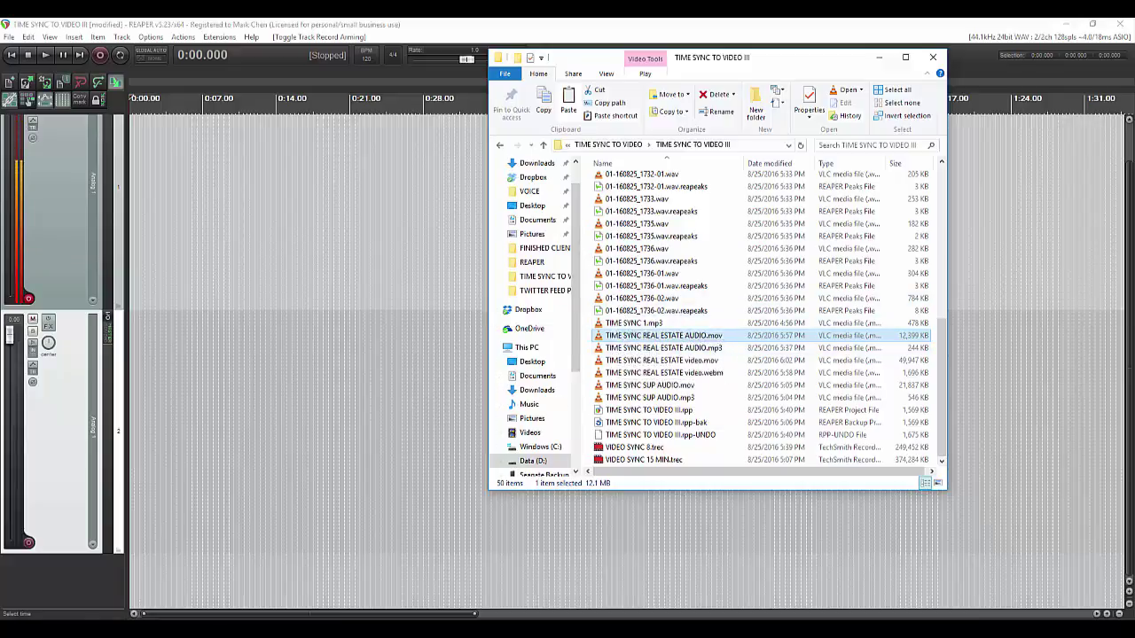
{"action": "key", "text": "alt+Tab"}
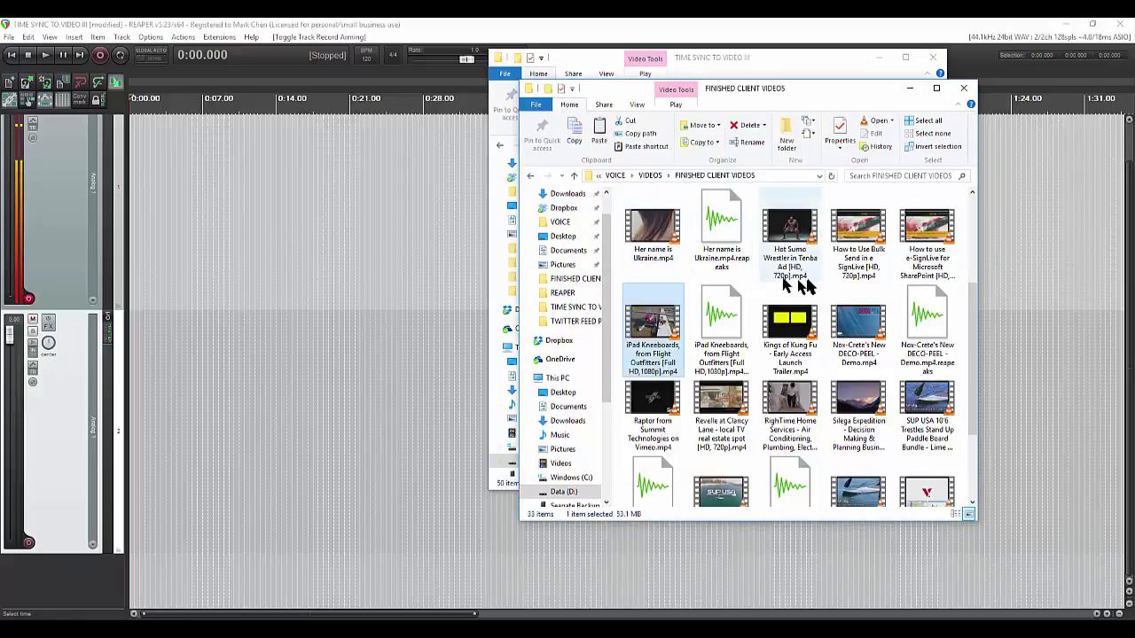
{"action": "scroll", "coordinate": [780, 266], "scroll_direction": "down", "scroll_amount": 2}
{"action": "scroll", "coordinate": [802, 279], "scroll_direction": "up", "scroll_amount": 5}
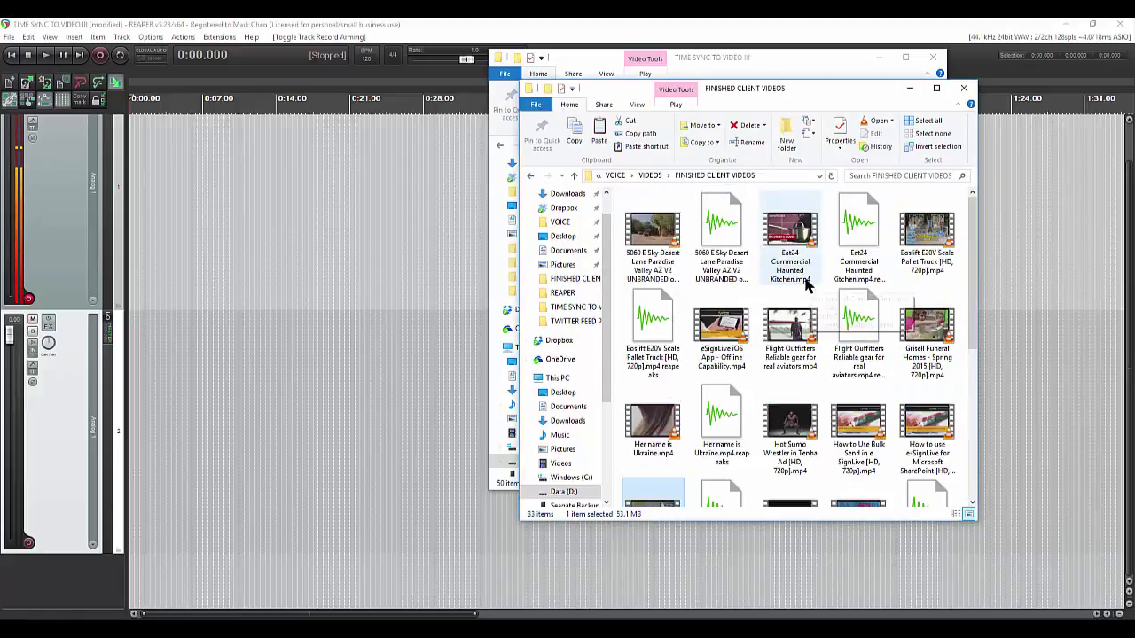
{"action": "scroll", "coordinate": [807, 284], "scroll_direction": "down", "scroll_amount": 2}
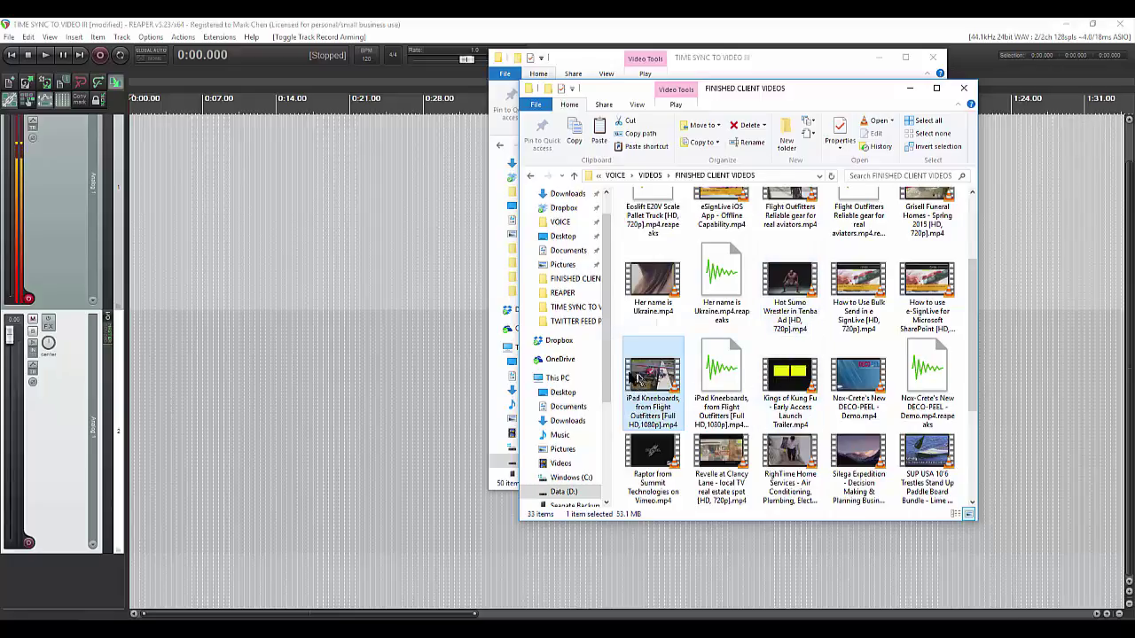
{"action": "left_click_drag", "start_coordinate": [639, 379], "coordinate": [130, 432]}
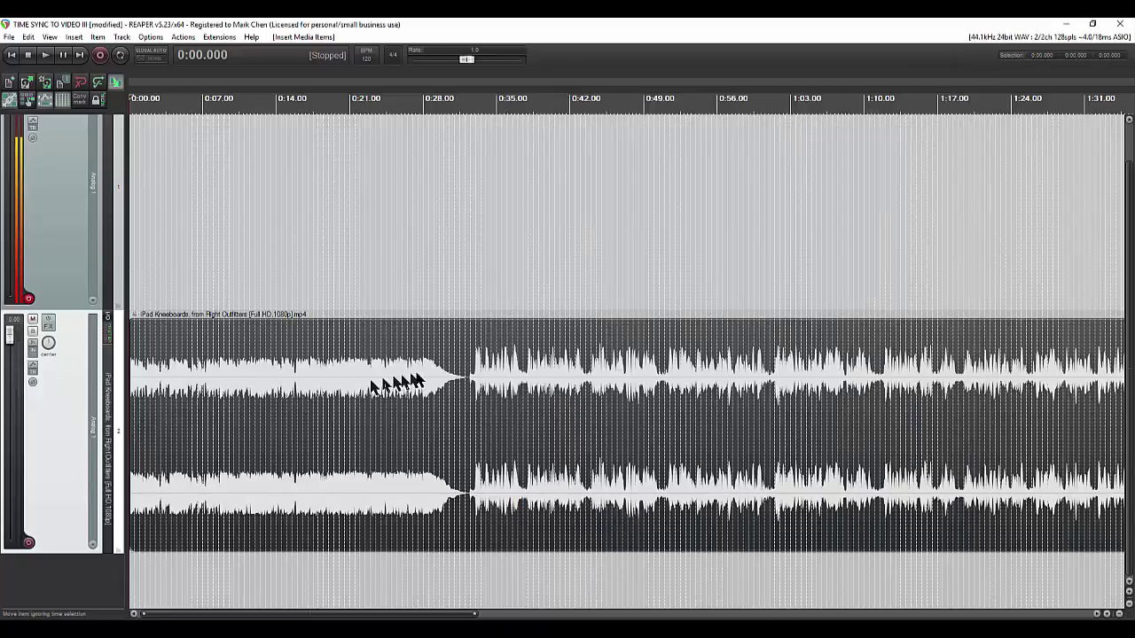
Step: Replace the dropped clip by inserting the iPad Kneeboards video through the Insert import dialog
{"action": "left_click", "coordinate": [416, 380]}
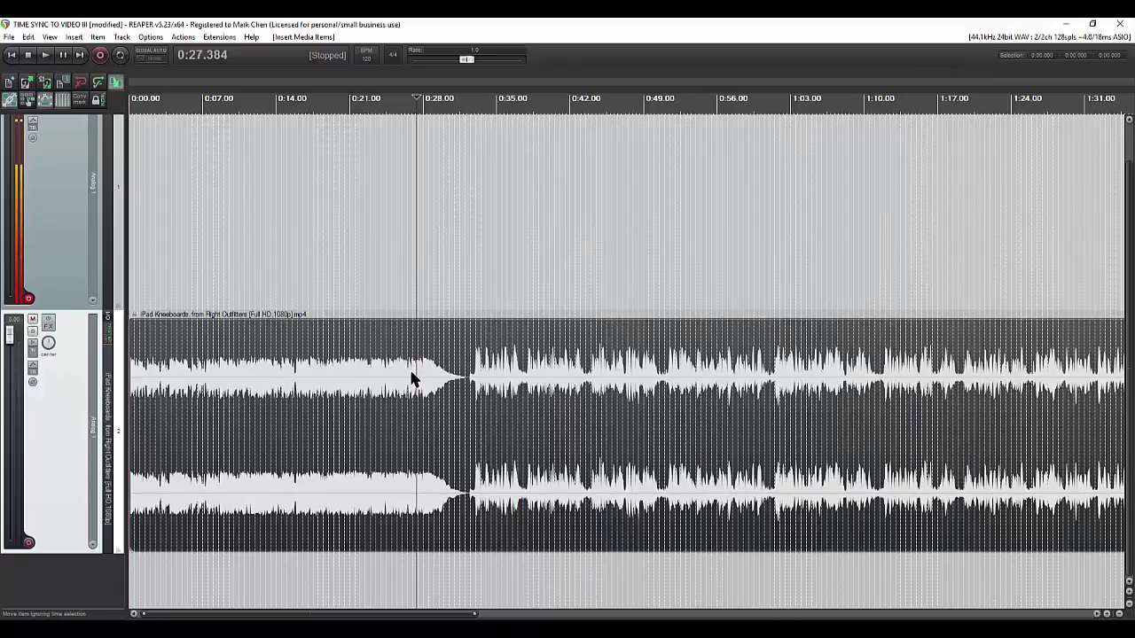
{"action": "key", "text": "Delete"}
{"action": "key", "text": "Home"}
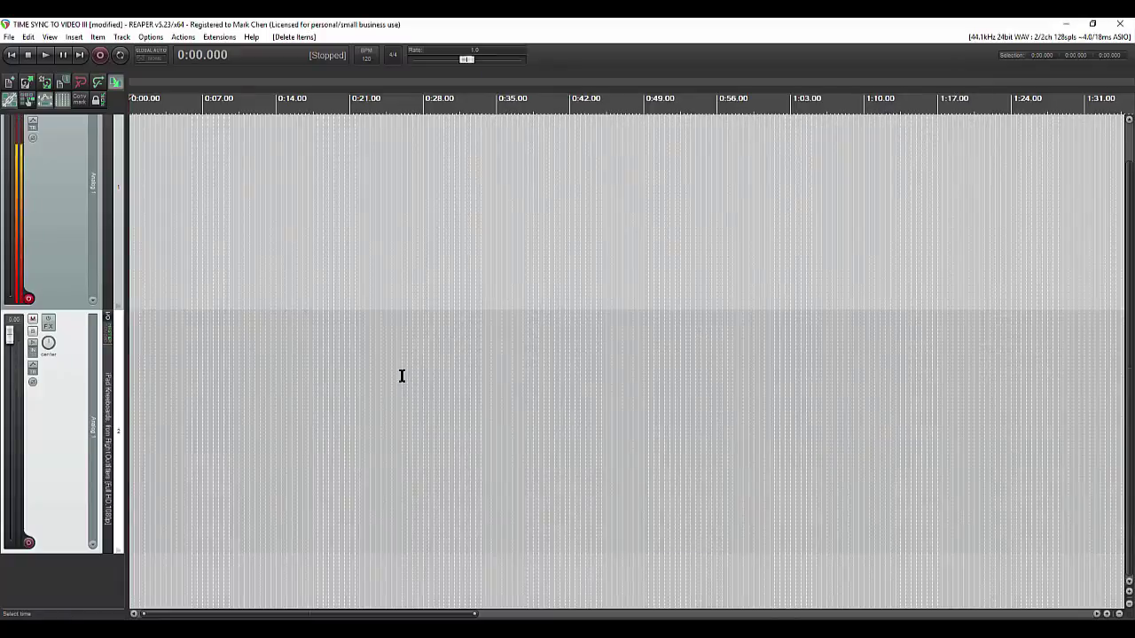
{"action": "left_click", "coordinate": [284, 383]}
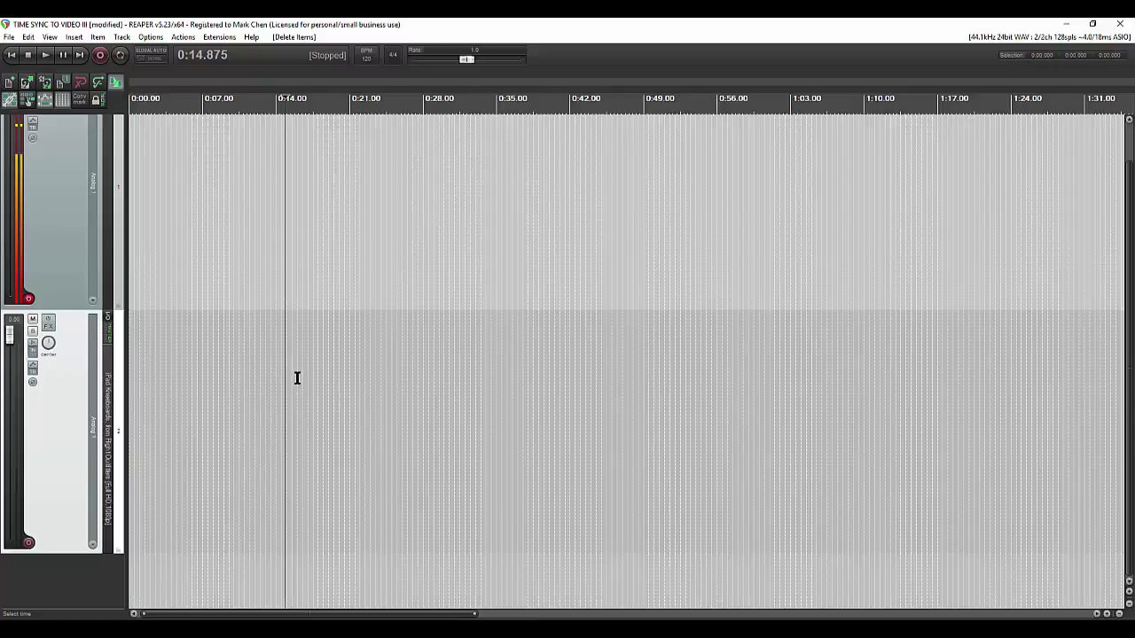
{"action": "key", "text": "Insert"}
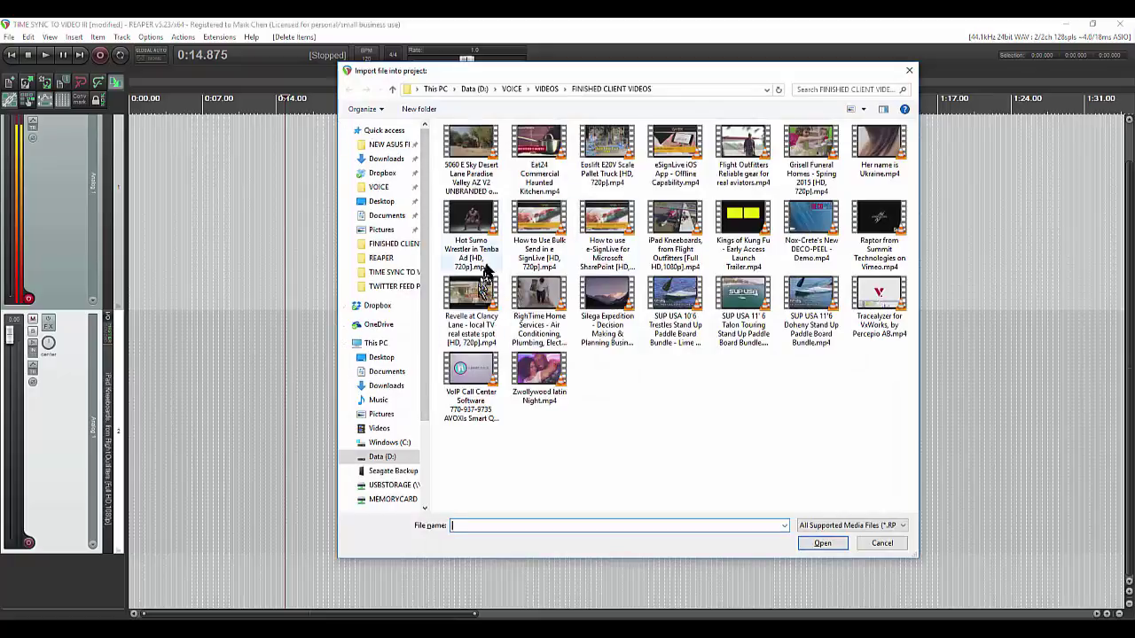
{"action": "double_click", "coordinate": [673, 226]}
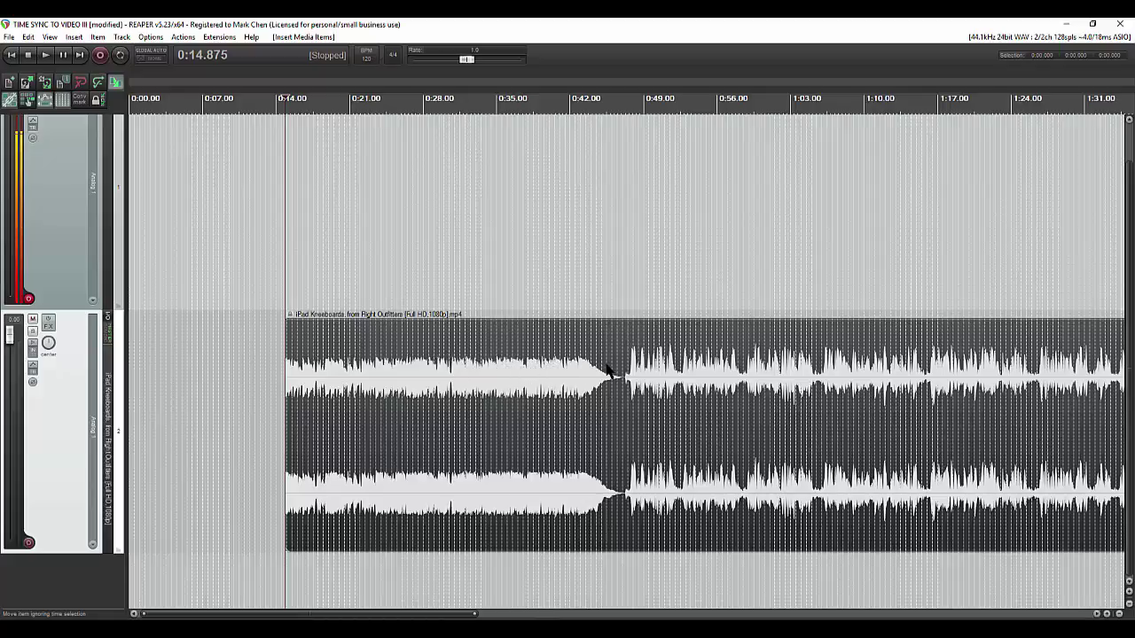
Step: Move the video clip to start at 0:00 and check positions through 0:59.728
{"action": "left_click_drag", "start_coordinate": [612, 372], "coordinate": [205, 386]}
{"action": "left_click", "coordinate": [160, 346]}
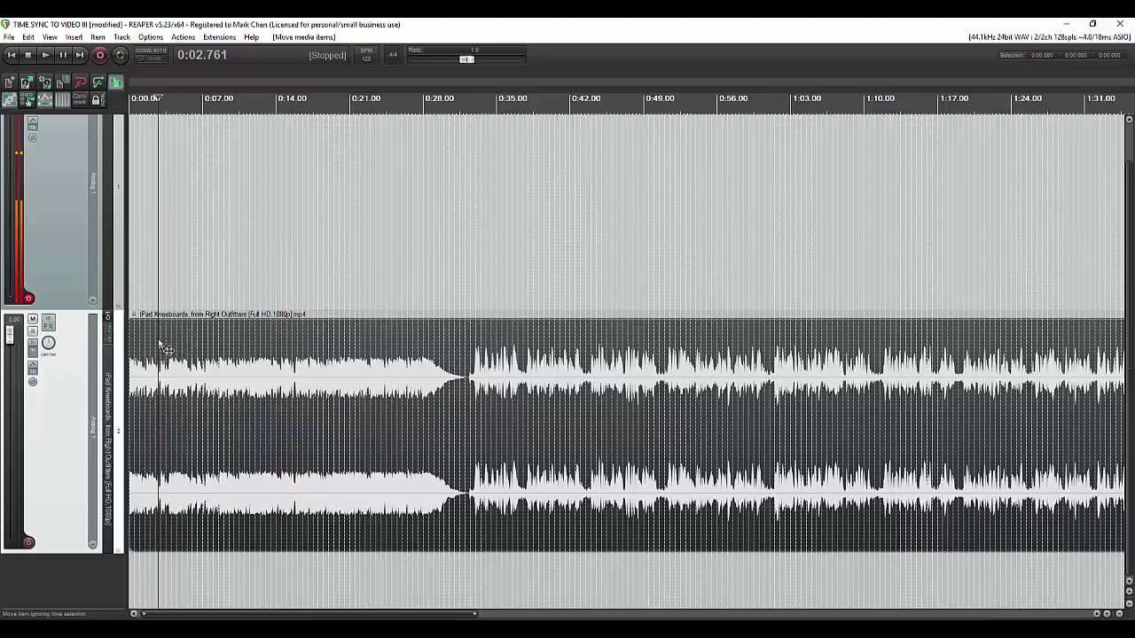
{"action": "left_click", "coordinate": [213, 350]}
{"action": "left_click", "coordinate": [449, 342]}
{"action": "left_click", "coordinate": [755, 342]}
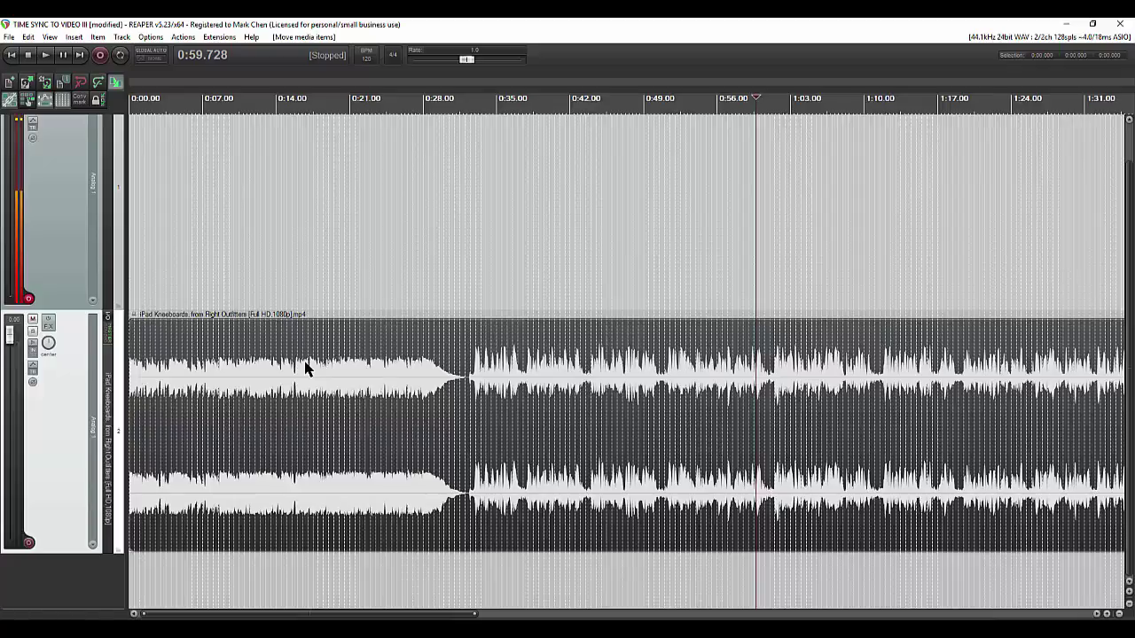
Step: Show the Video Window with Ctrl+Shift+V and briefly play back to check it
{"action": "key", "text": "ctrl+shift+v"}
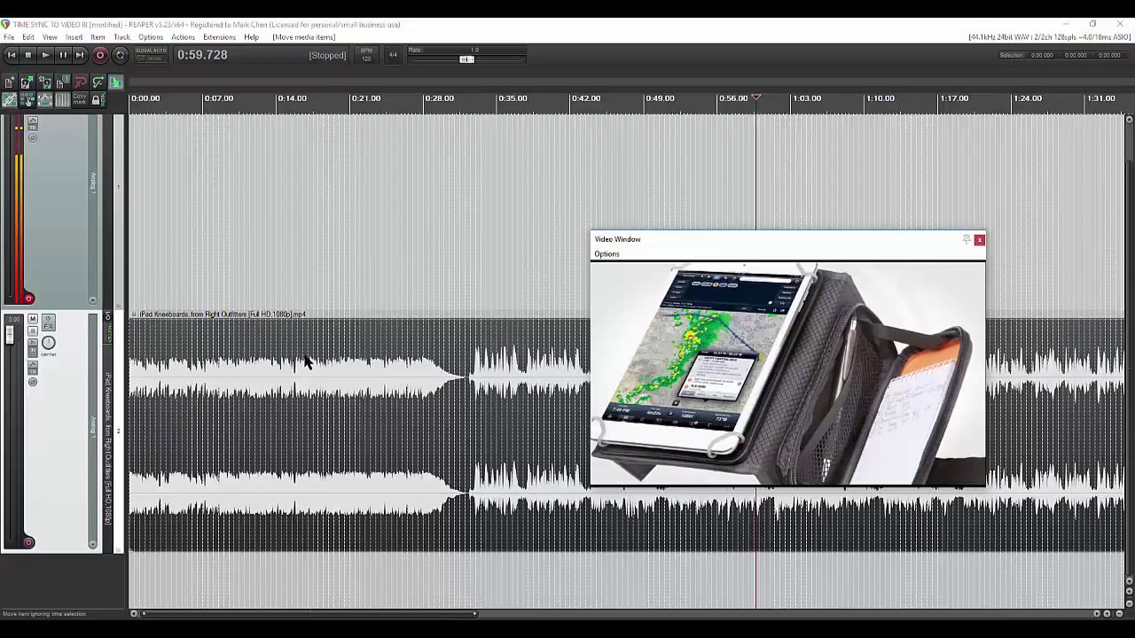
{"action": "key", "text": "space"}
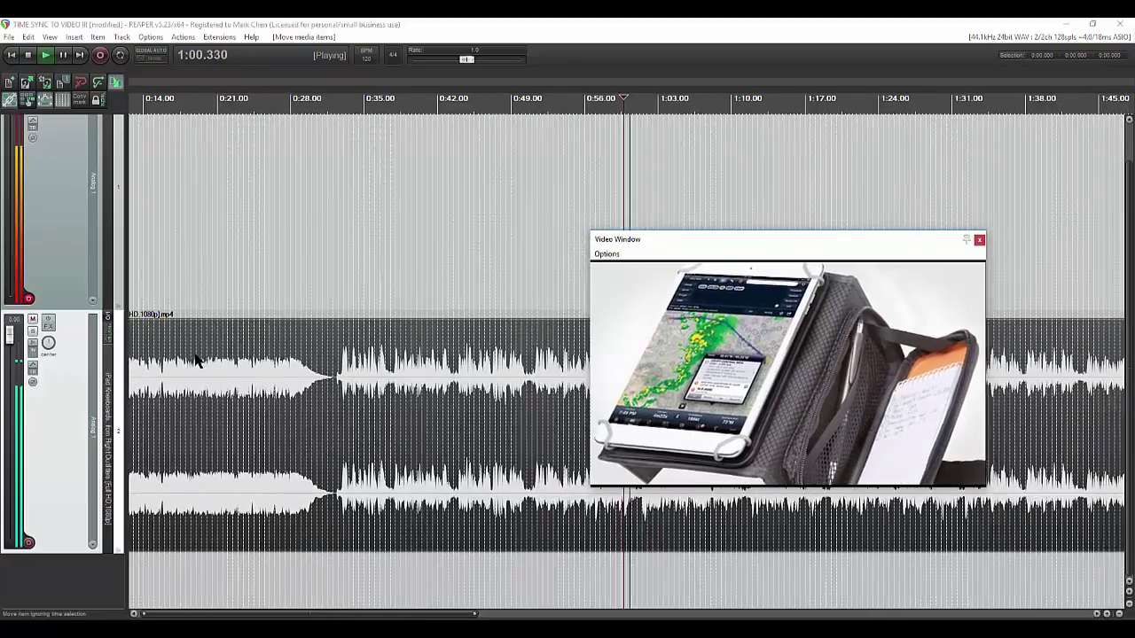
{"action": "key", "text": "space"}
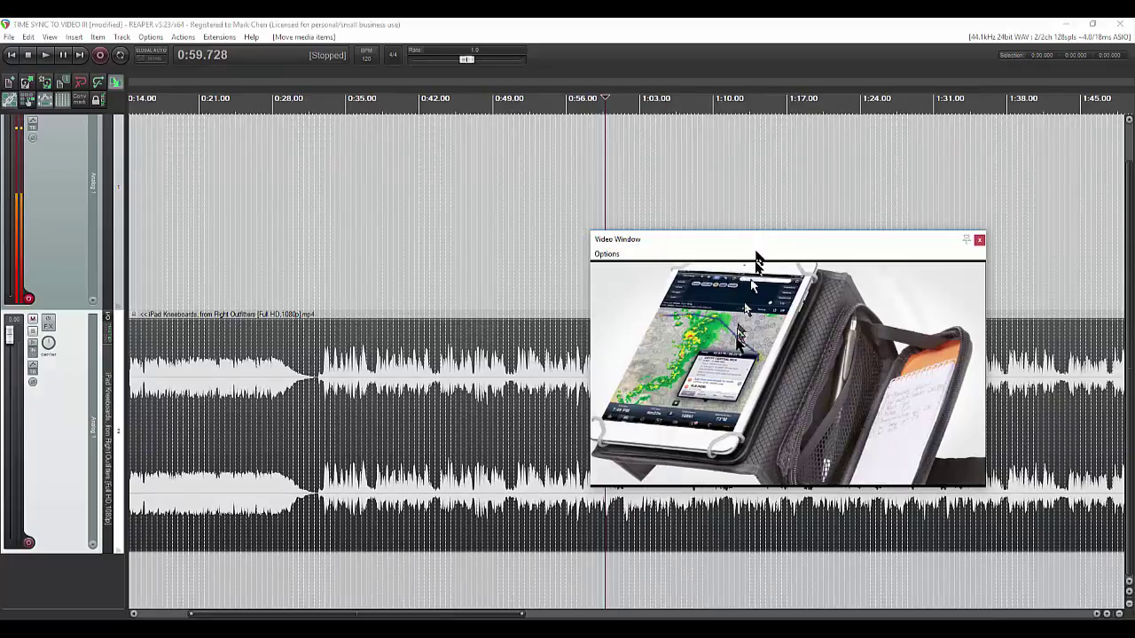
Step: Dock the video preview into the main window and widen it to enlarge the picture
{"action": "left_click_drag", "start_coordinate": [709, 251], "coordinate": [725, 288]}
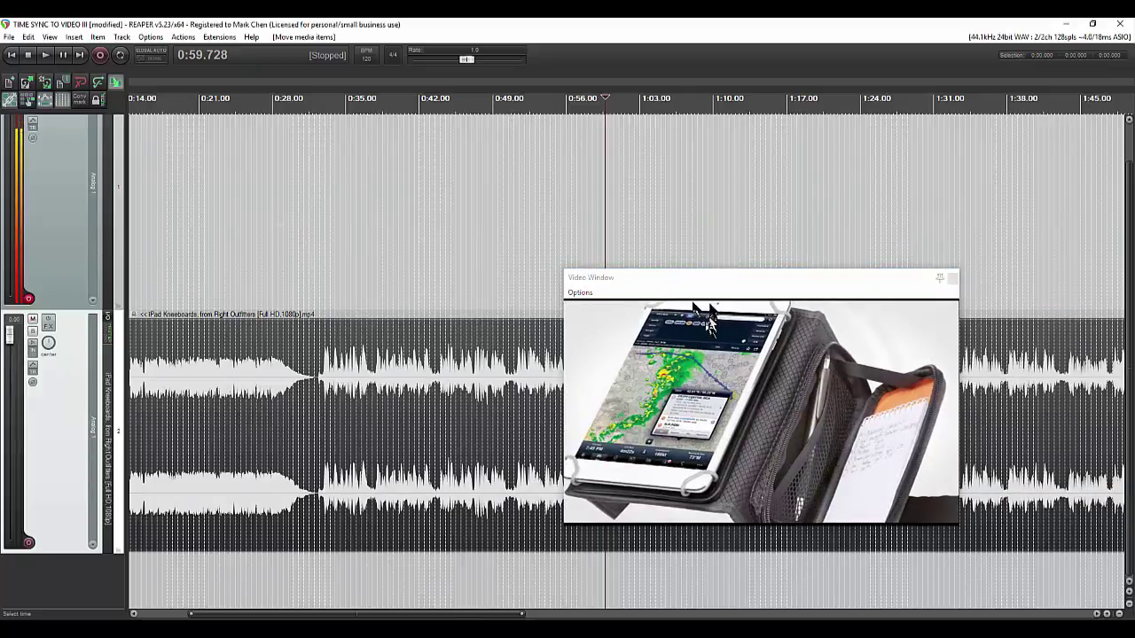
{"action": "right_click", "coordinate": [753, 287]}
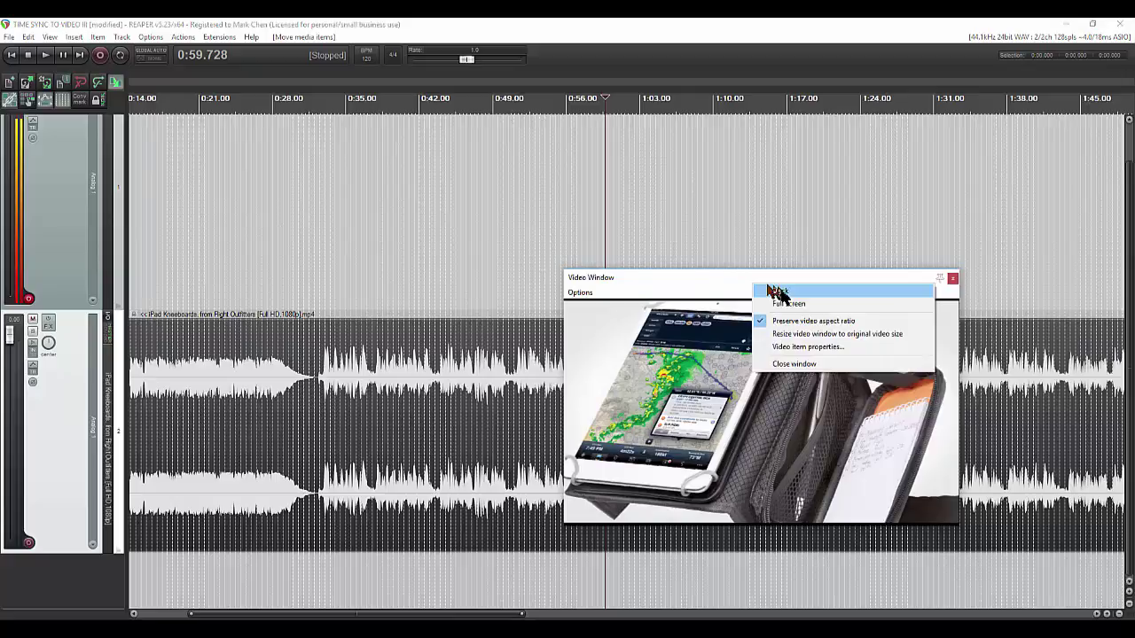
{"action": "left_click", "coordinate": [781, 291]}
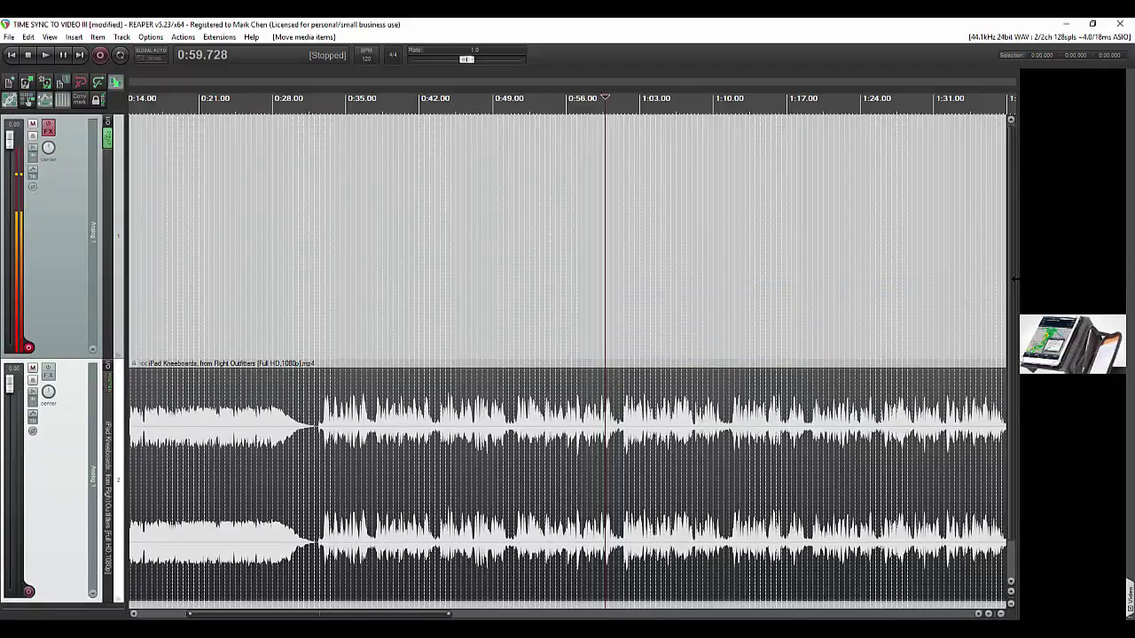
{"action": "left_click_drag", "start_coordinate": [1015, 279], "coordinate": [897, 280]}
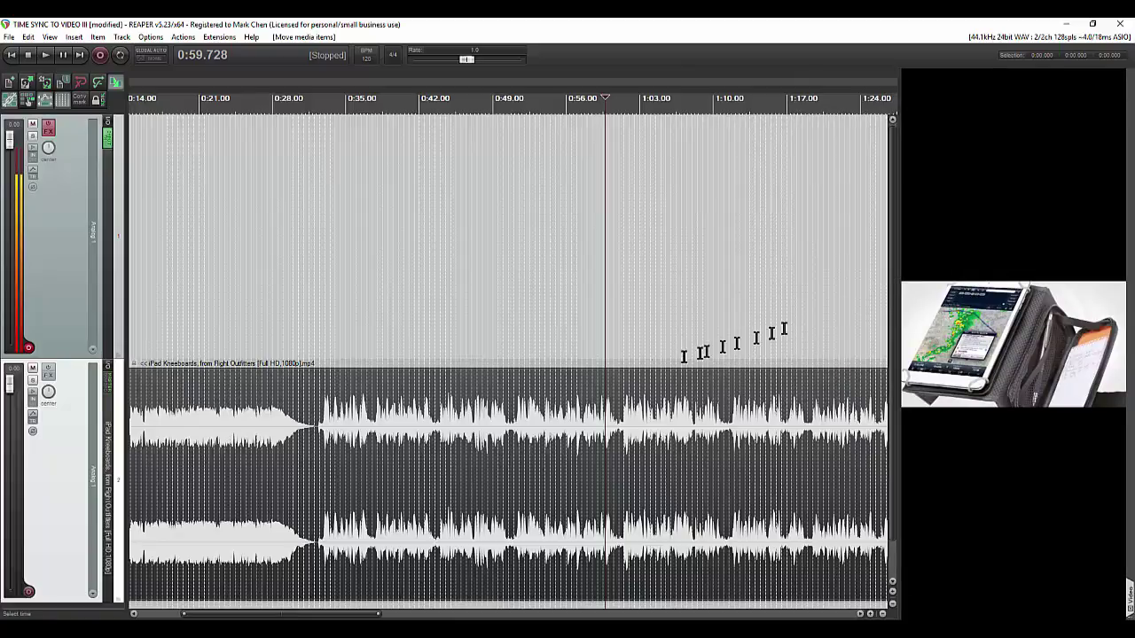
Step: Lower track 2's volume to -21.1 dB and play the project from the start
{"action": "key", "text": "Home"}
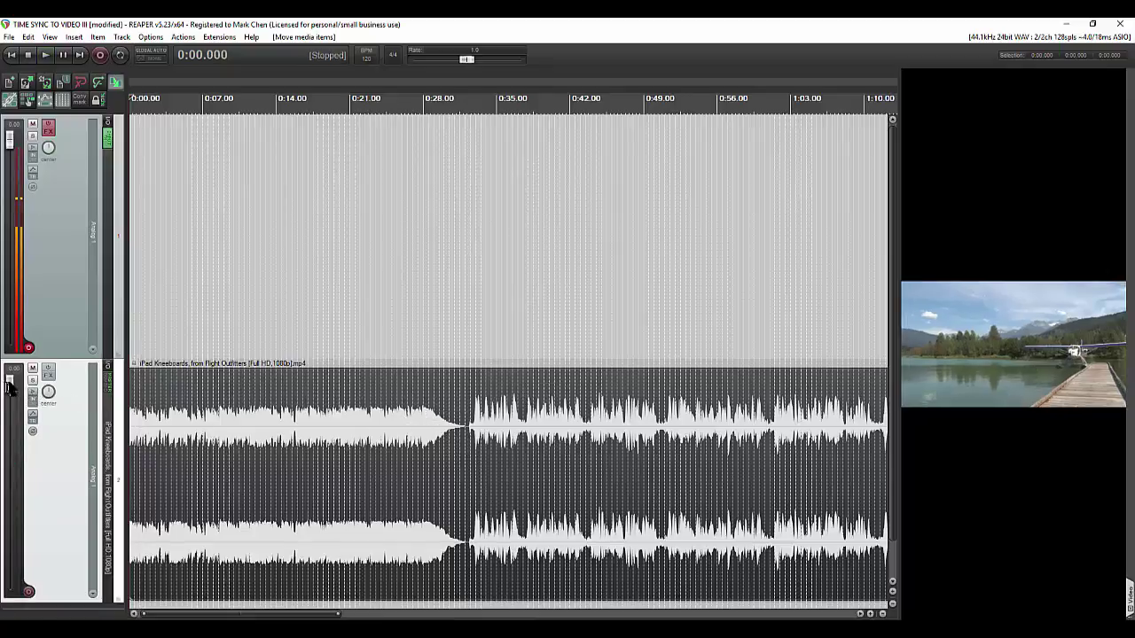
{"action": "left_click_drag", "start_coordinate": [9, 383], "coordinate": [9, 443]}
{"action": "key", "text": "space"}
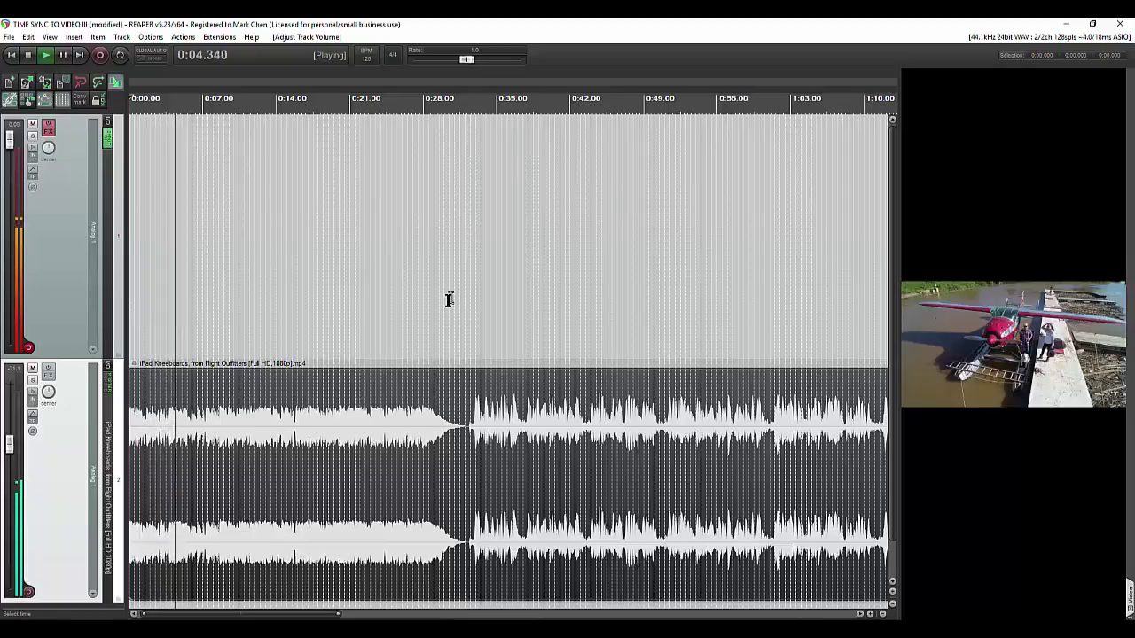
{"action": "key", "text": "space"}
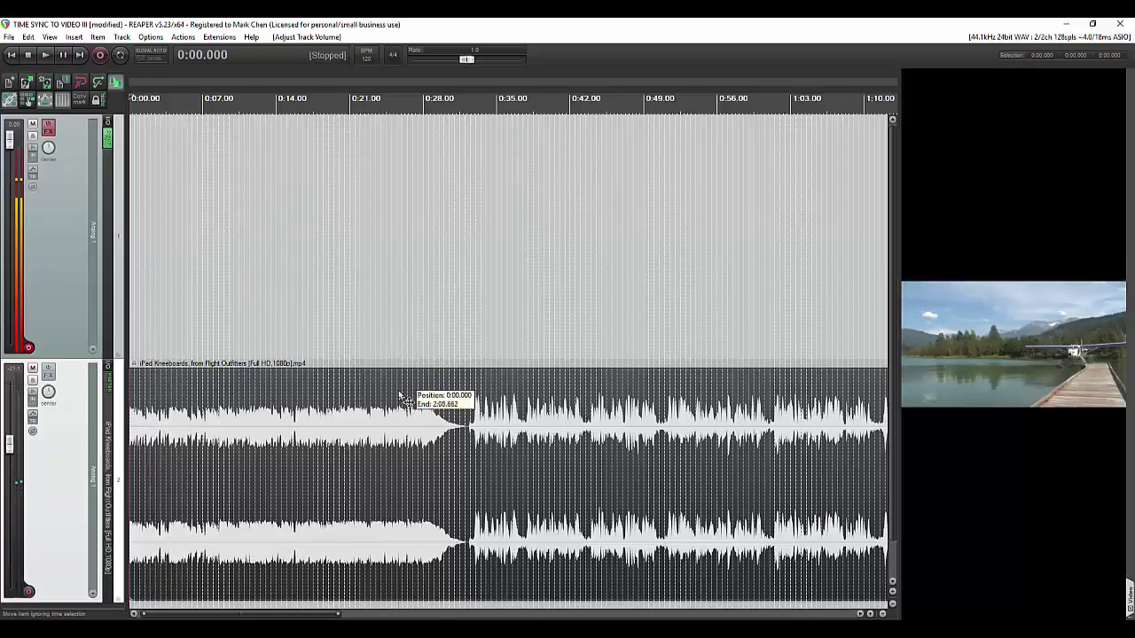
Step: Locate the cut to the cockpit scene, placing the play position at 0:32.794
{"action": "left_click", "coordinate": [399, 395]}
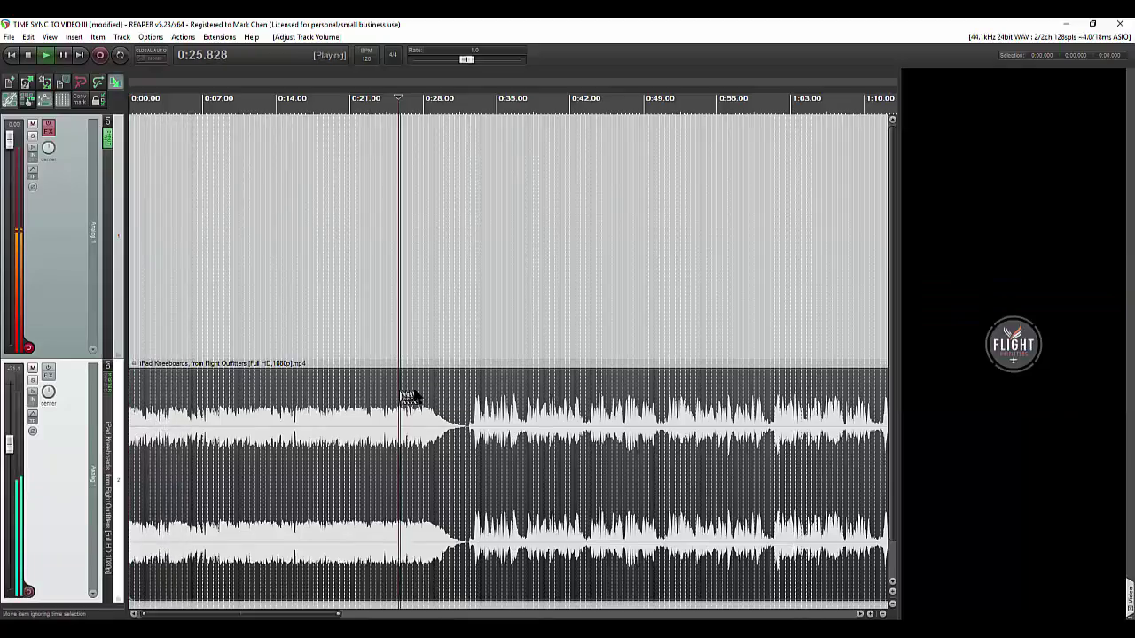
{"action": "left_click", "coordinate": [473, 395]}
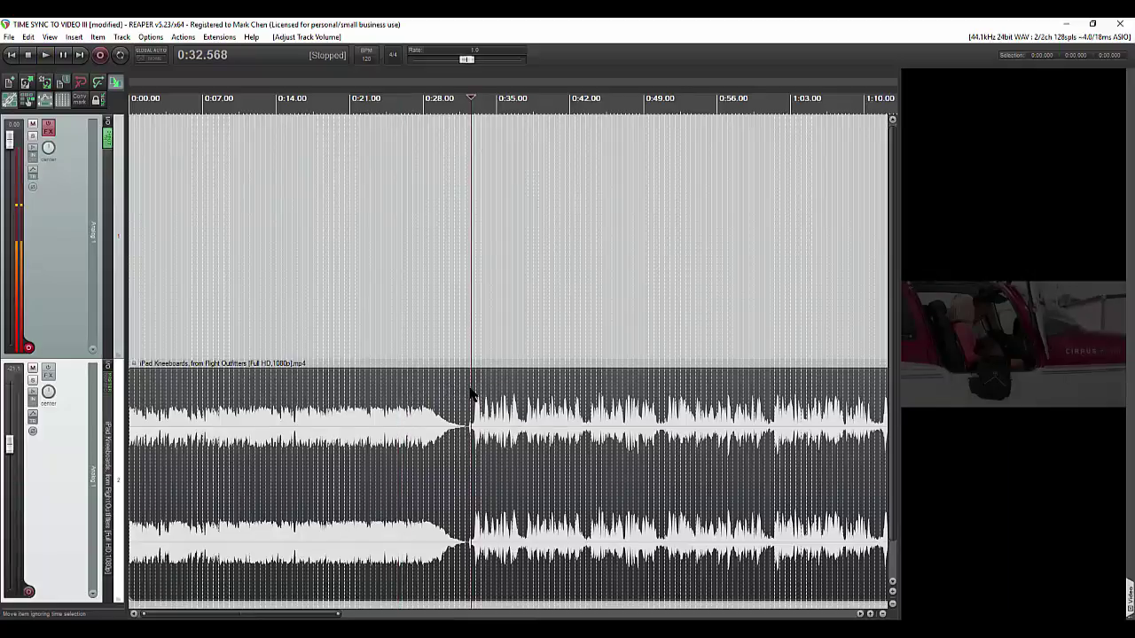
{"action": "key", "text": "space"}
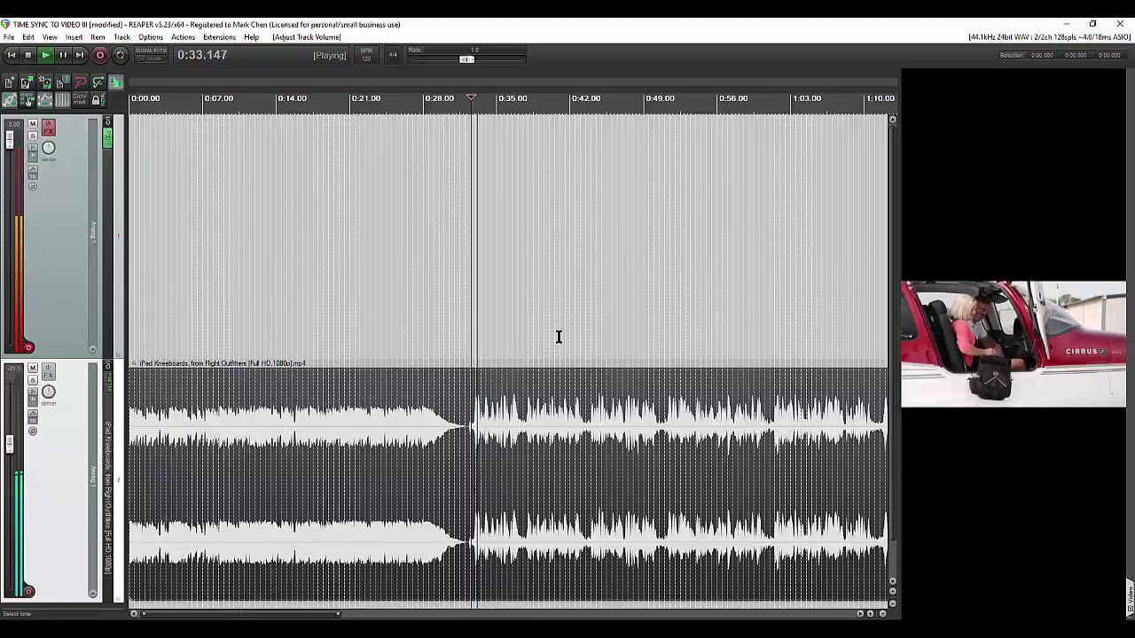
{"action": "key", "text": "space"}
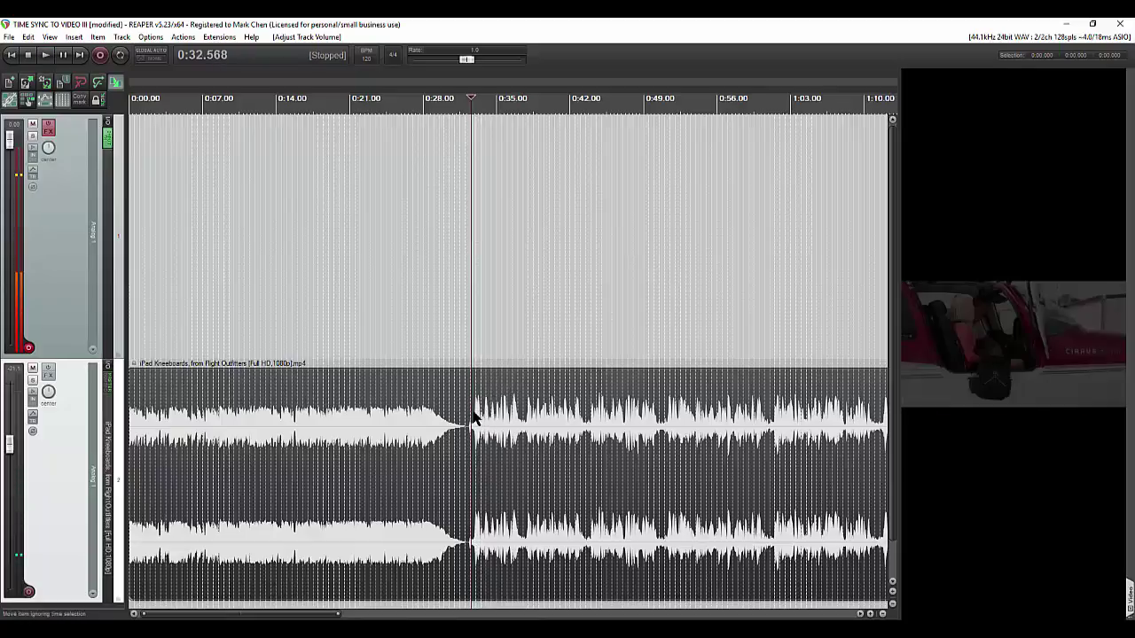
{"action": "left_click", "coordinate": [475, 420]}
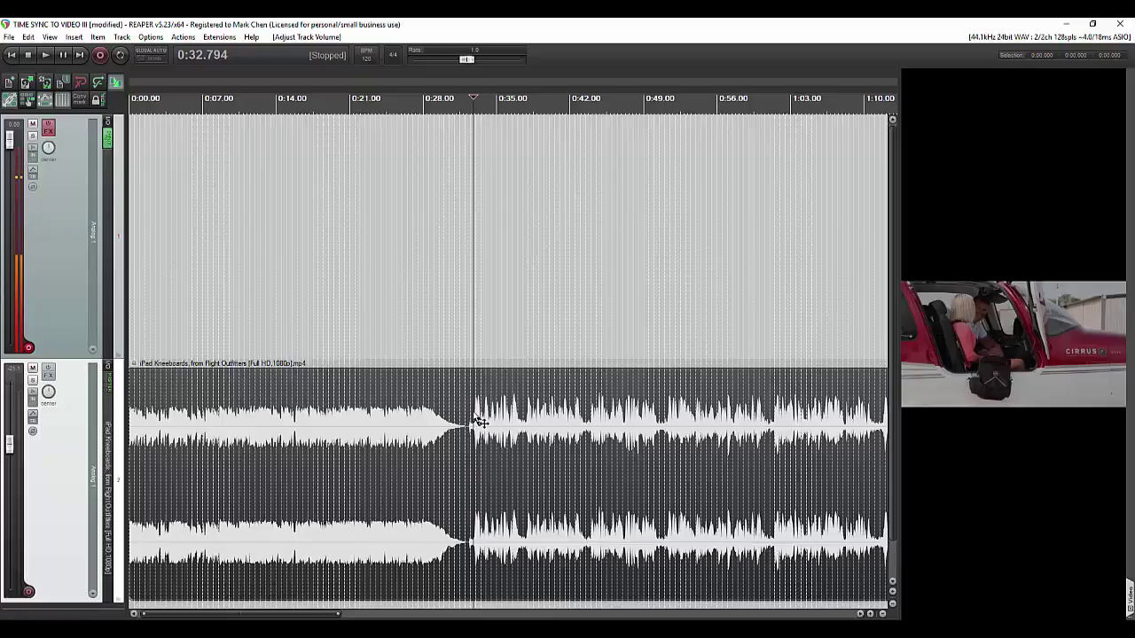
{"action": "key", "text": "space"}
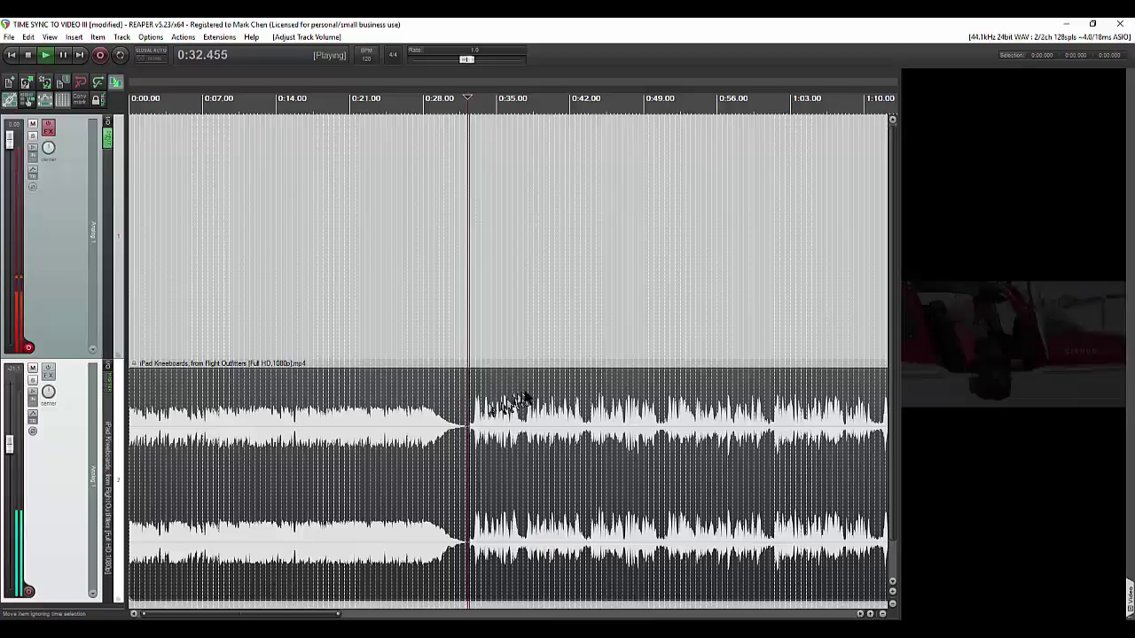
{"action": "key", "text": "space"}
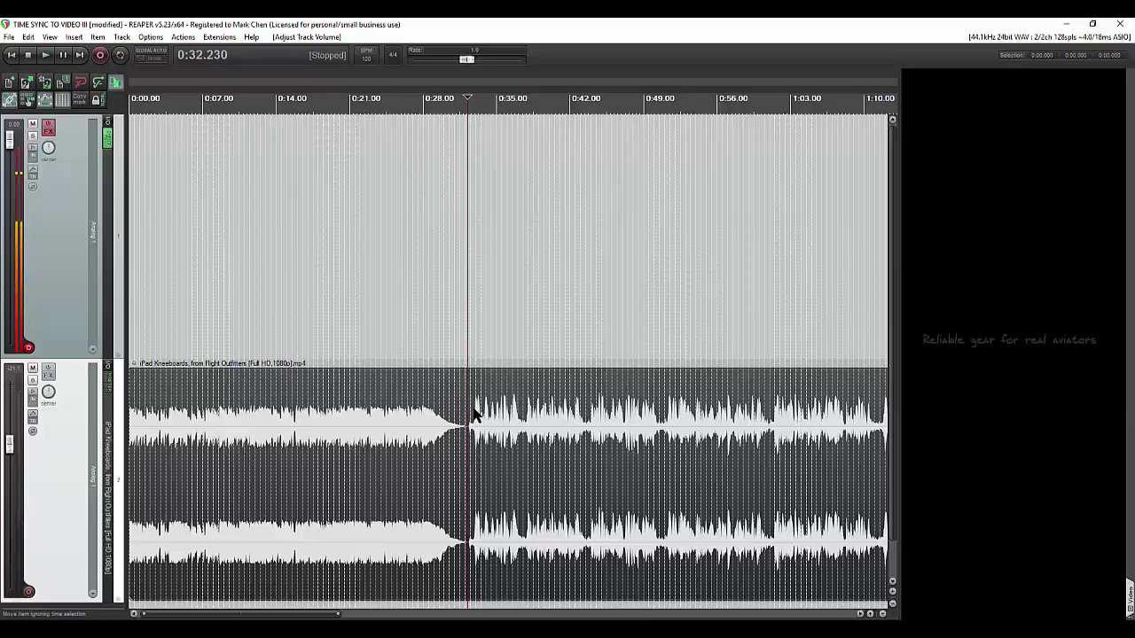
Step: Delete the unnamed marker and add a marker named 'intro' at 0:32.911
{"action": "scroll", "coordinate": [475, 414], "scroll_direction": "up", "scroll_amount": 5}
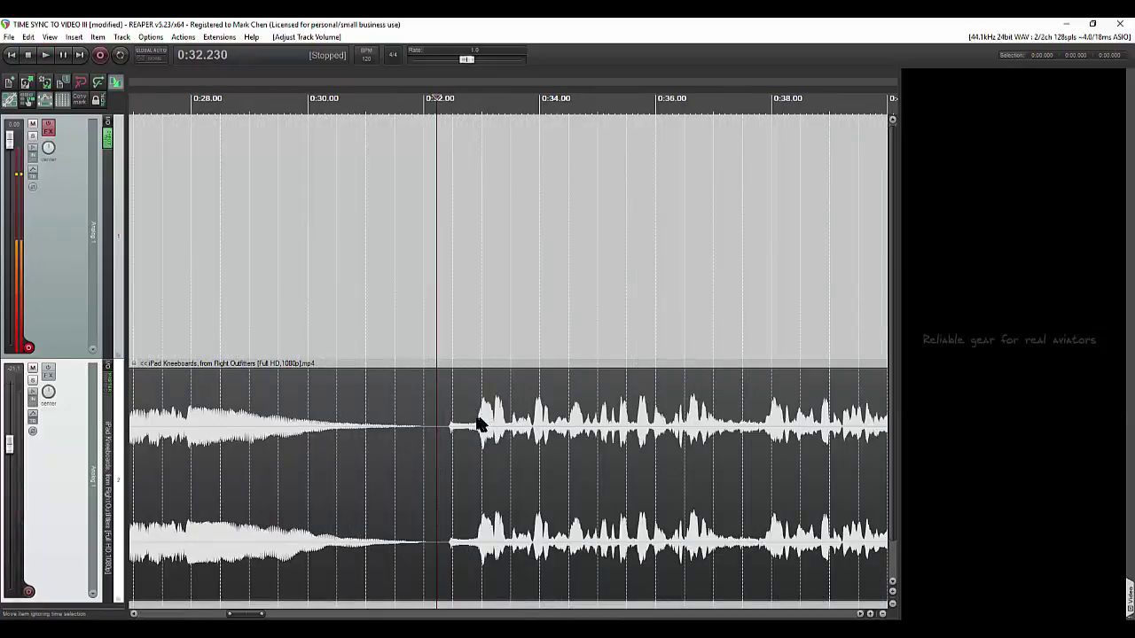
{"action": "left_click", "coordinate": [478, 427]}
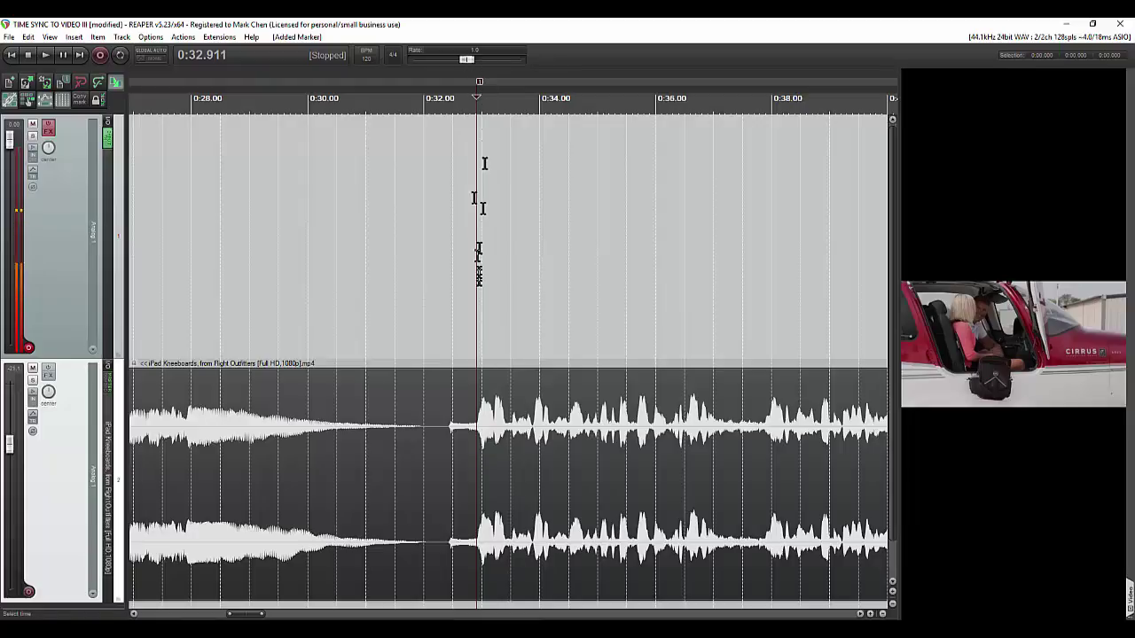
{"action": "left_click", "coordinate": [479, 83], "text": "alt"}
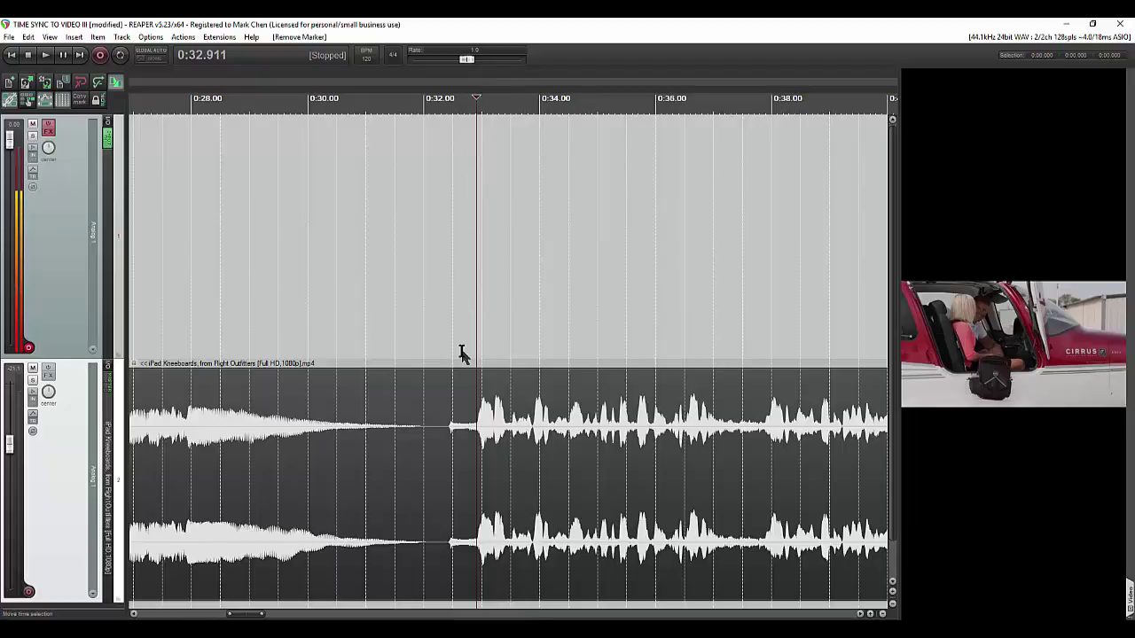
{"action": "key", "text": "shift+m"}
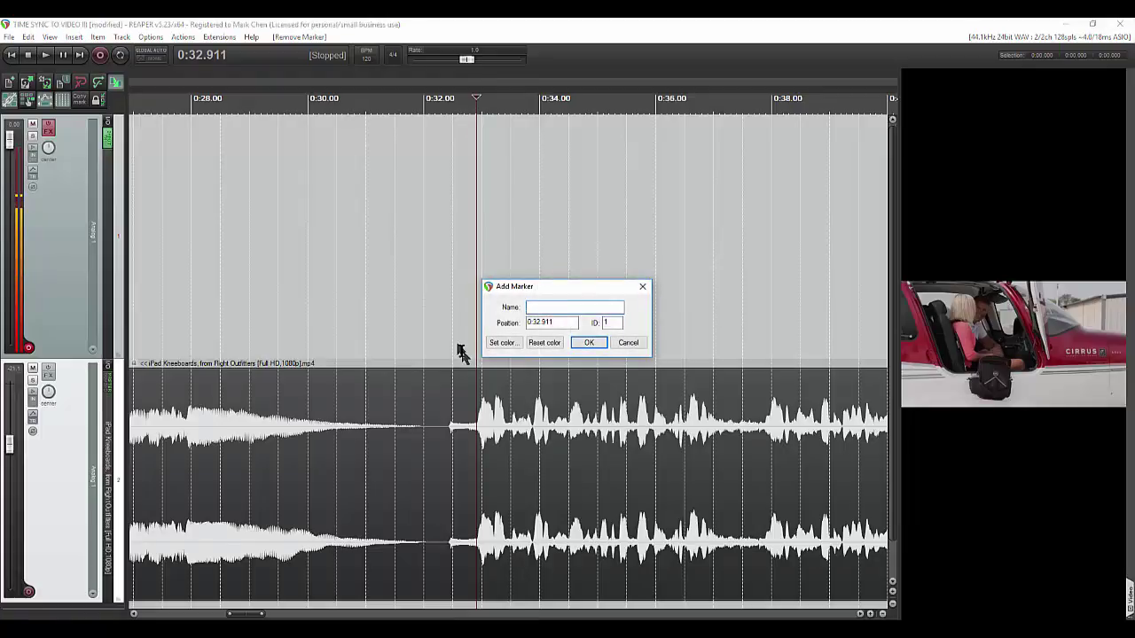
{"action": "type", "text": "r"}
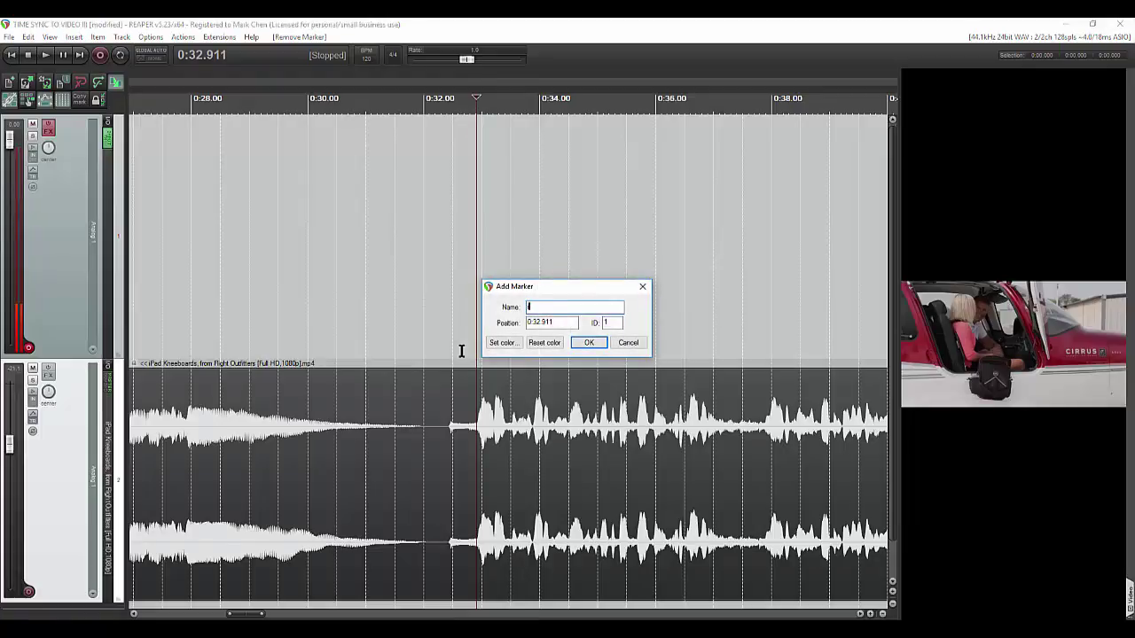
{"action": "type", "text": "ntro"}
{"action": "key", "text": "Return"}
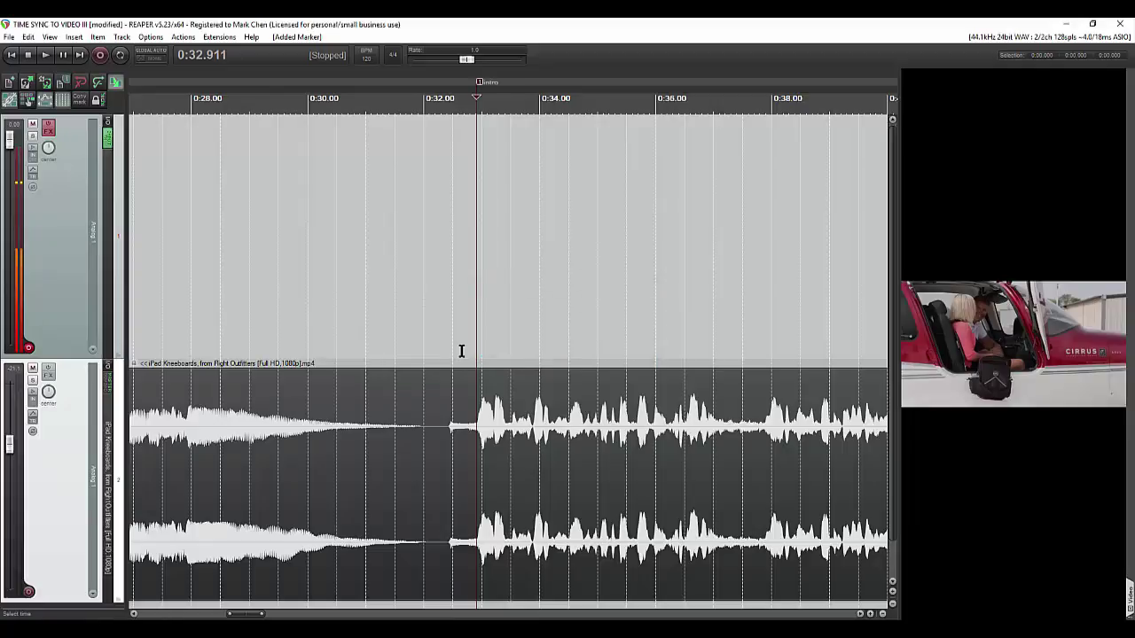
Step: Find the next scene change and add a 'Now the team' marker at 0:37.868
{"action": "left_click", "coordinate": [662, 383]}
{"action": "key", "text": "space"}
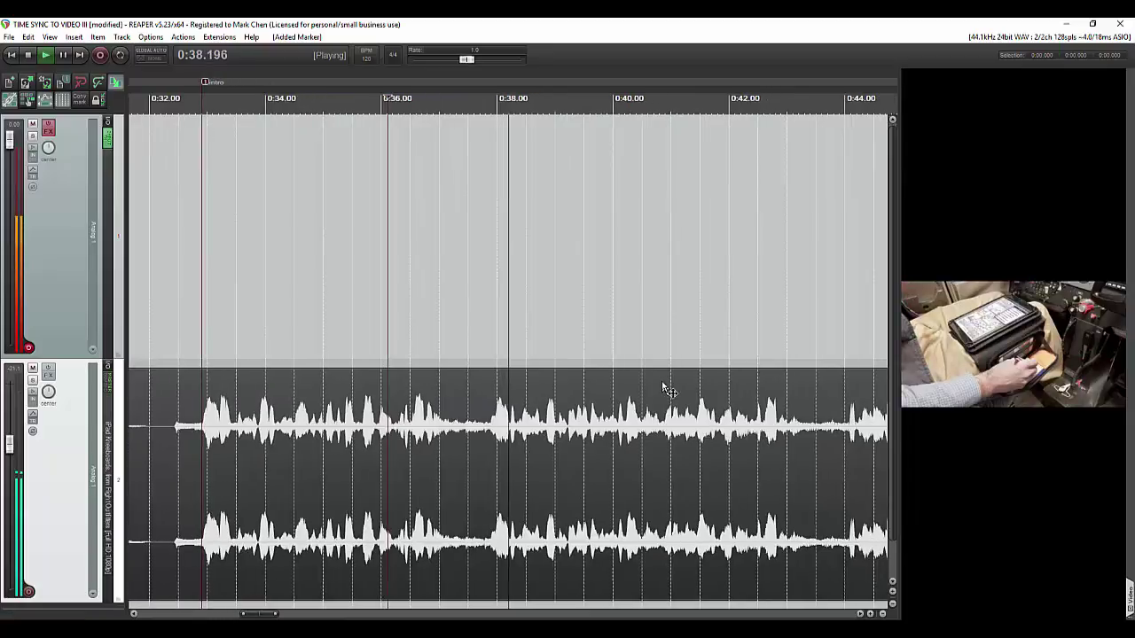
{"action": "key", "text": "space"}
{"action": "left_click", "coordinate": [460, 425]}
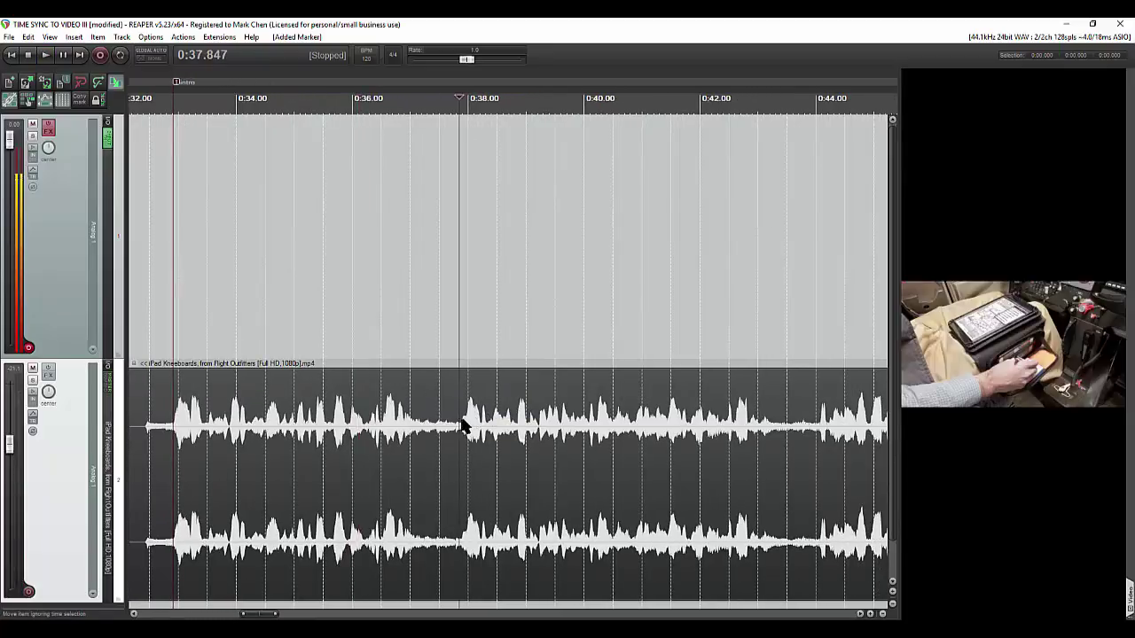
{"action": "left_click", "coordinate": [466, 425]}
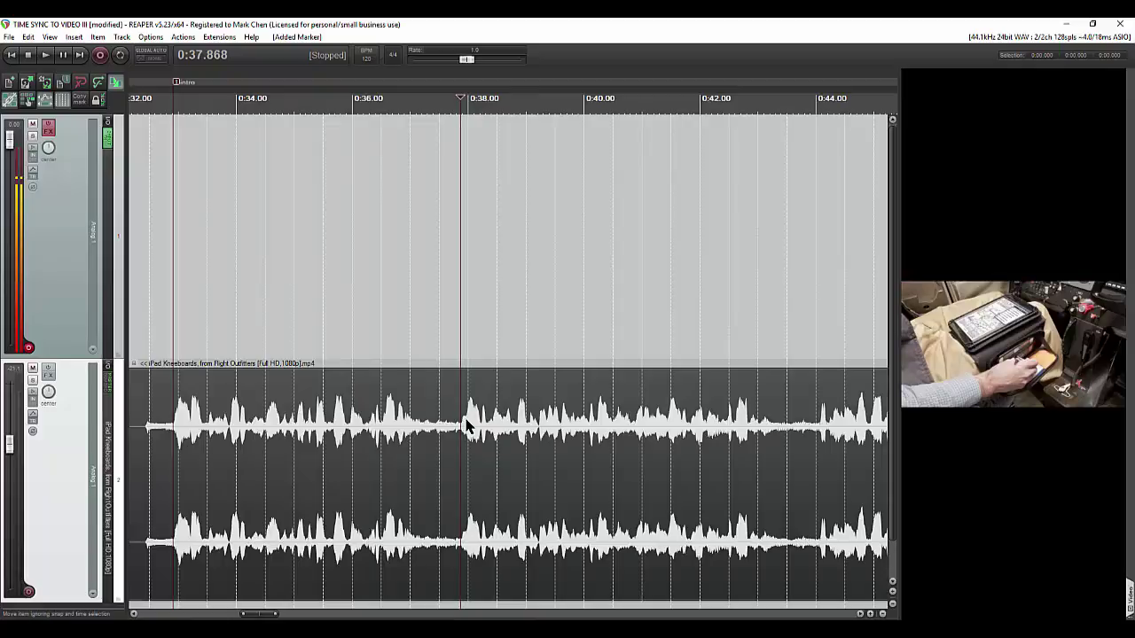
{"action": "key", "text": "shift+m"}
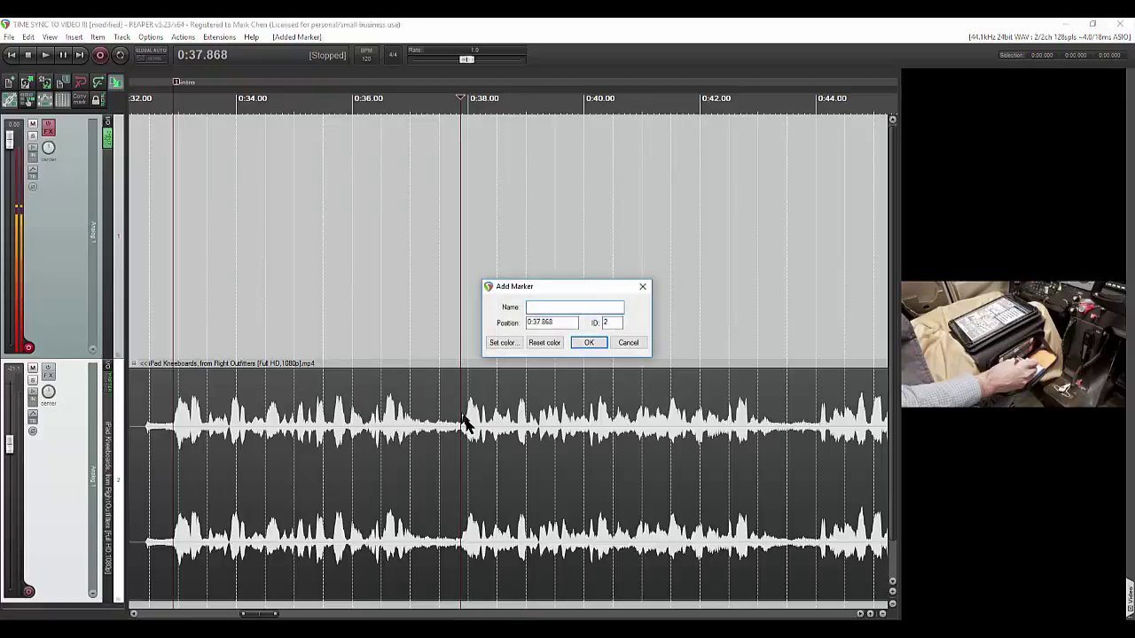
{"action": "type", "text": "Now the j"}
{"action": "key", "text": "BackSpace"}
{"action": "key", "text": "Return"}
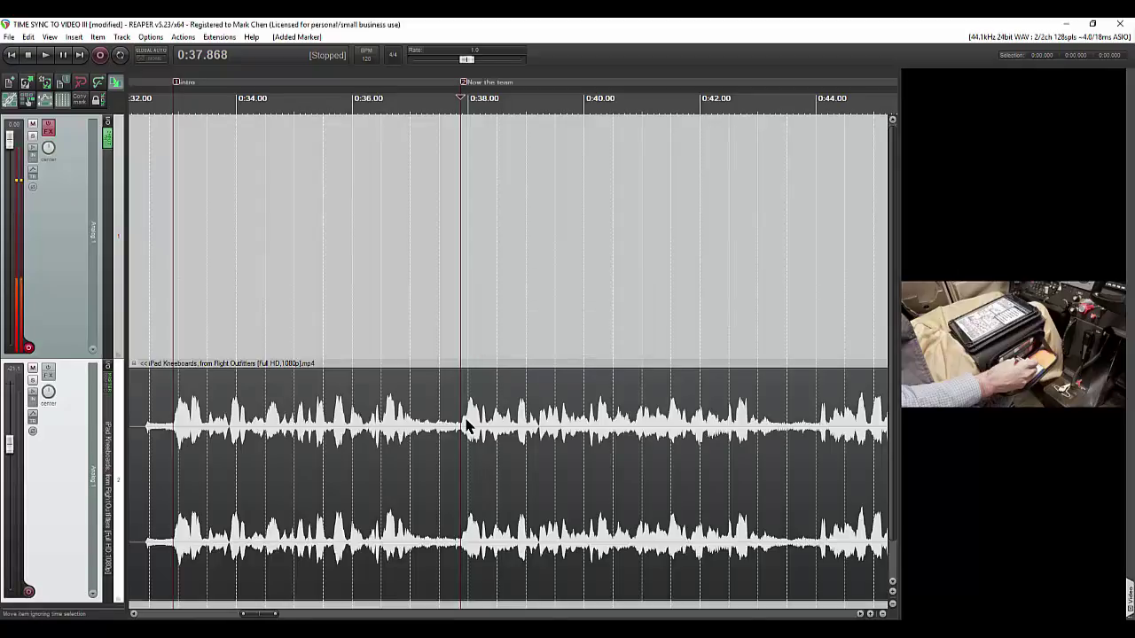
Step: Record a short pre-roll voice take on track 1 at the intro marker, then mute video track 2
{"action": "left_click", "coordinate": [173, 169]}
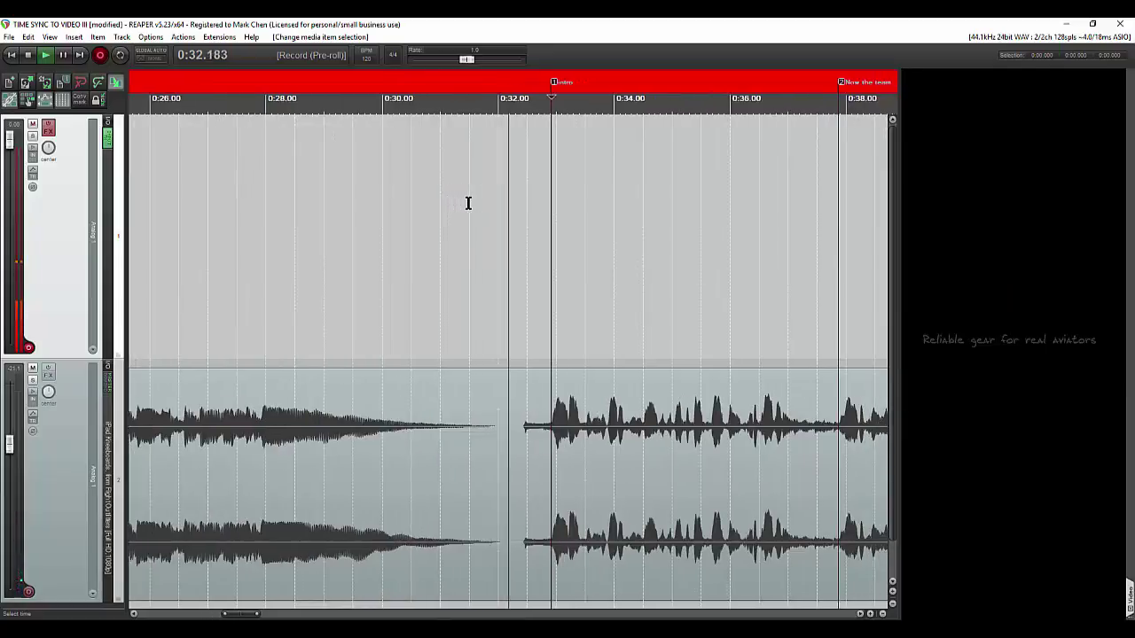
{"action": "key", "text": "space"}
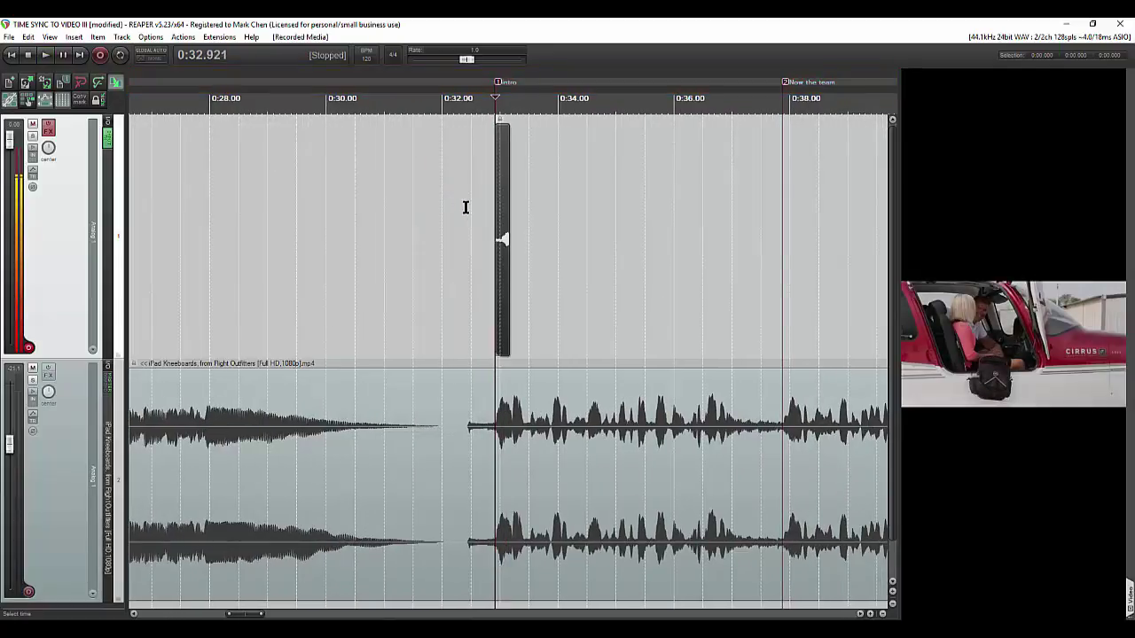
{"action": "left_click", "coordinate": [498, 228]}
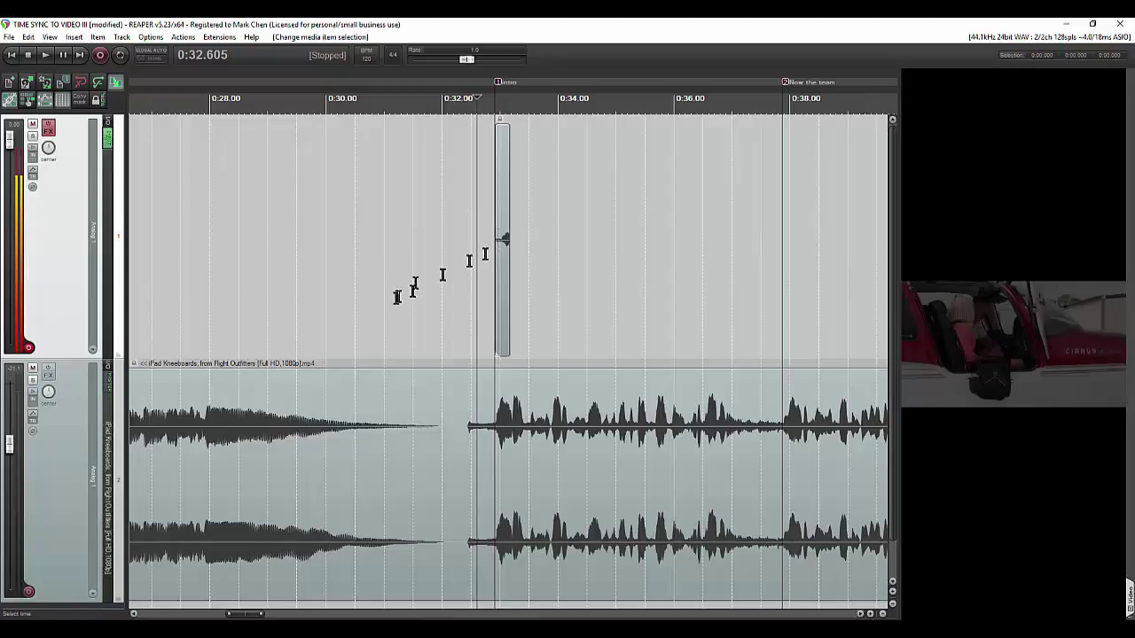
{"action": "left_click", "coordinate": [32, 370]}
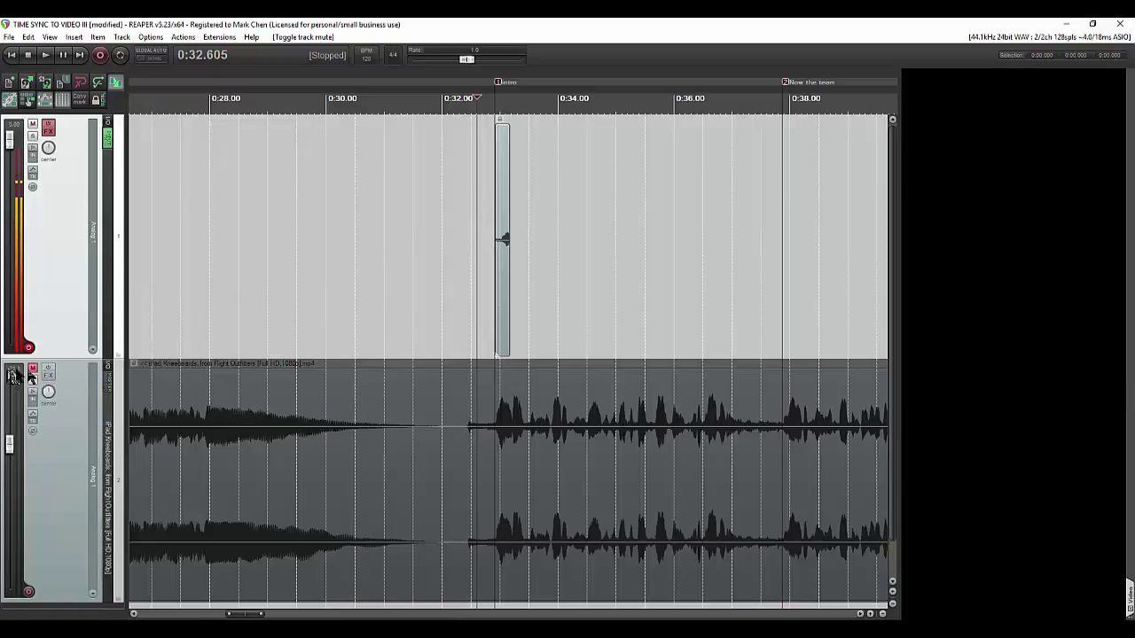
Step: Unmute the video track and pull its volume fader all the way down
{"action": "left_click", "coordinate": [33, 369]}
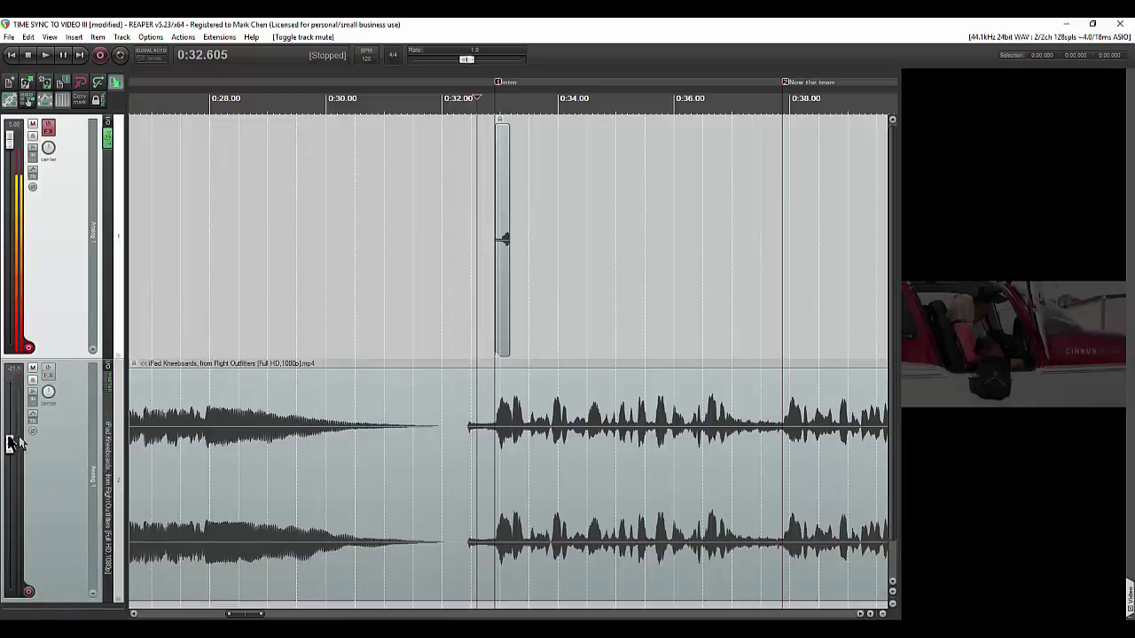
{"action": "mouse_move", "coordinate": [9, 443]}
{"action": "left_click_drag", "start_coordinate": [9, 443], "coordinate": [9, 587]}
Step: Record a longer pre-roll voice take on track 1 starting from 0:32.809
{"action": "scroll", "coordinate": [595, 257], "scroll_direction": "right", "scroll_amount": 4}
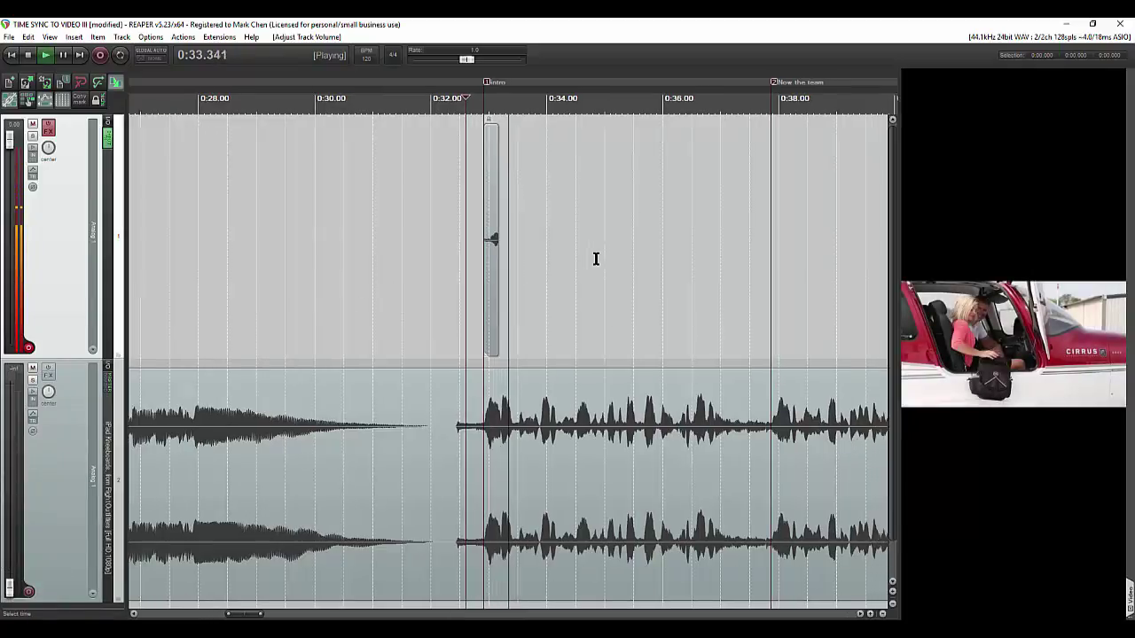
{"action": "left_click", "coordinate": [531, 461]}
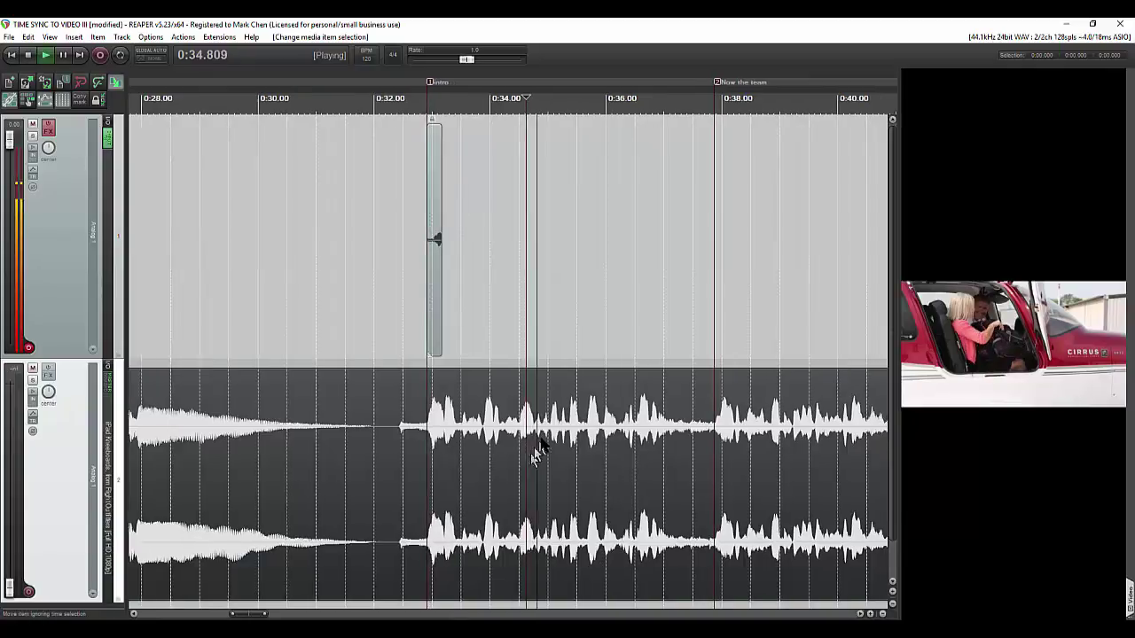
{"action": "scroll", "coordinate": [388, 319], "scroll_direction": "right", "scroll_amount": 2}
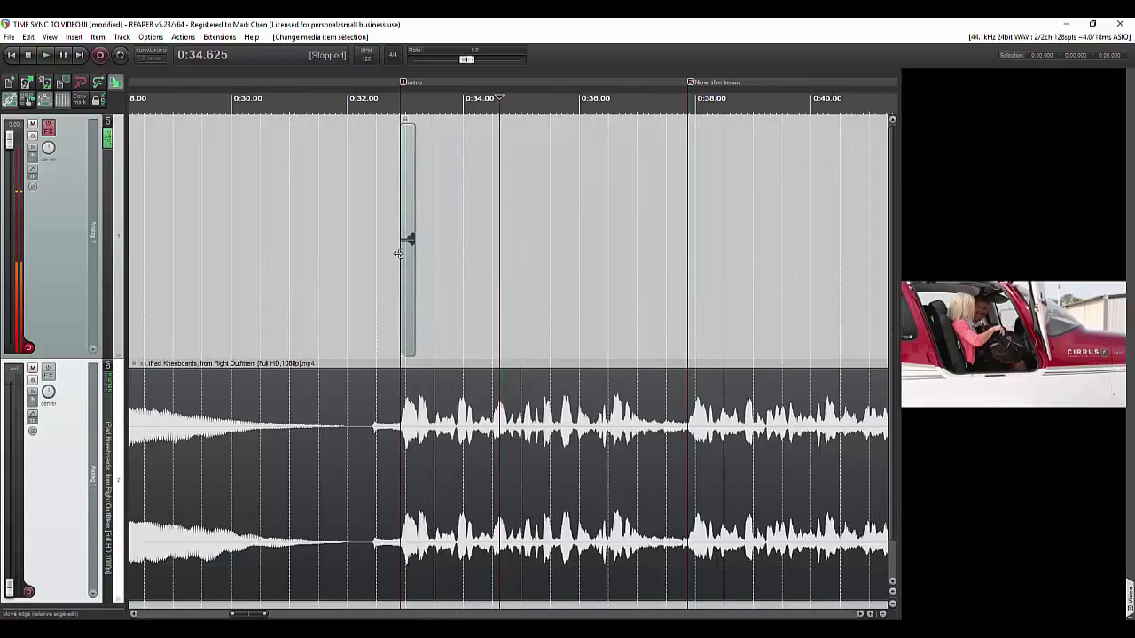
{"action": "left_click", "coordinate": [394, 252]}
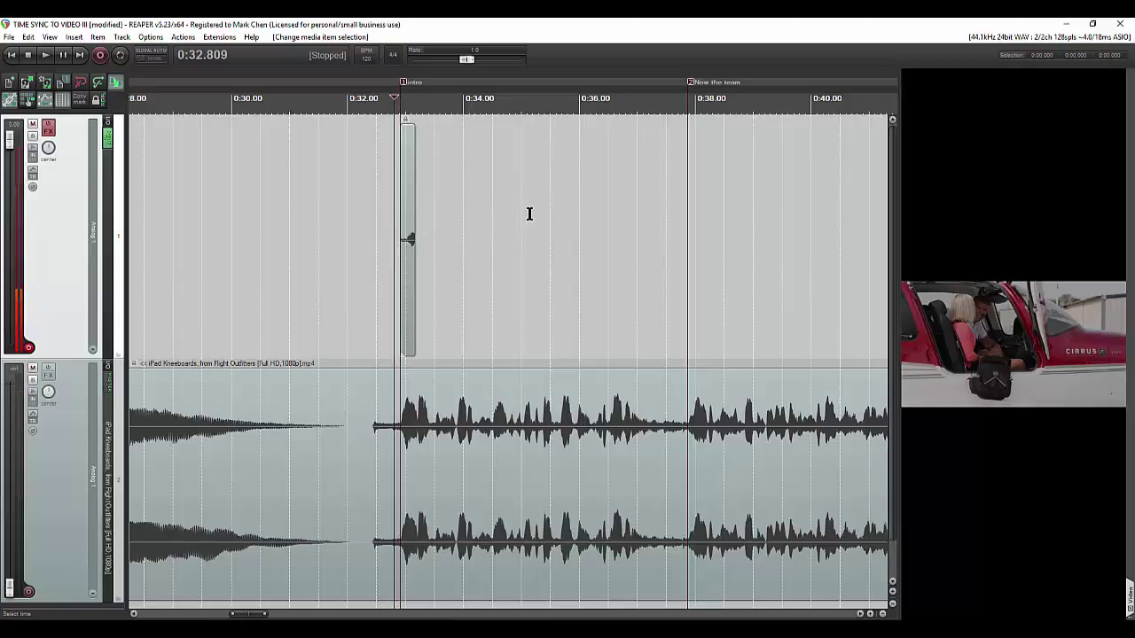
{"action": "key", "text": "ctrl+r"}
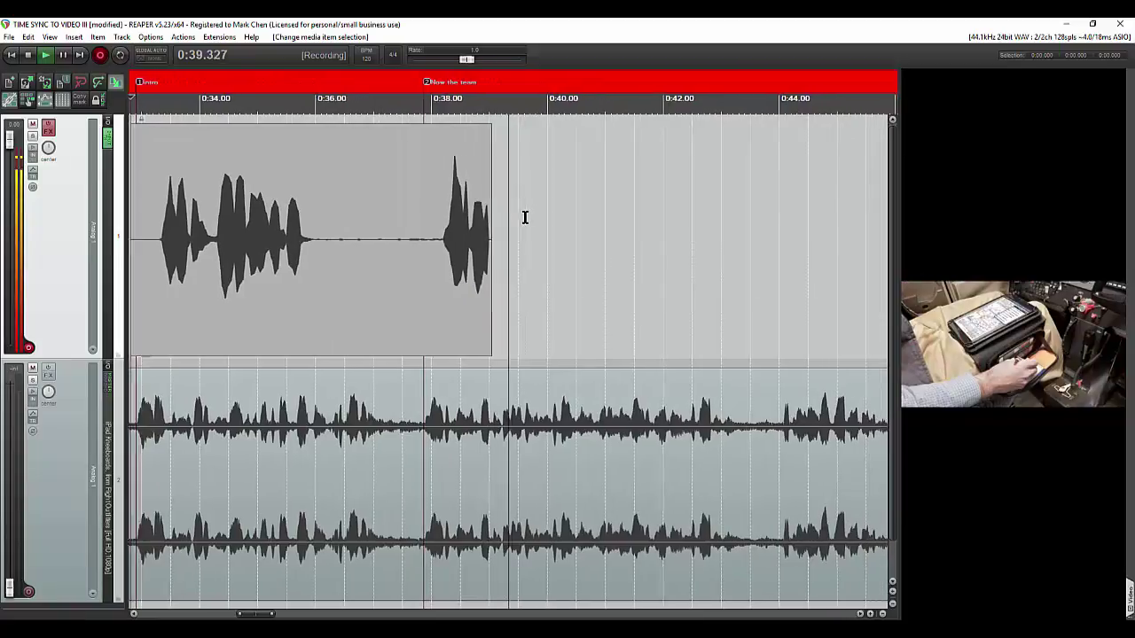
{"action": "key", "text": "space"}
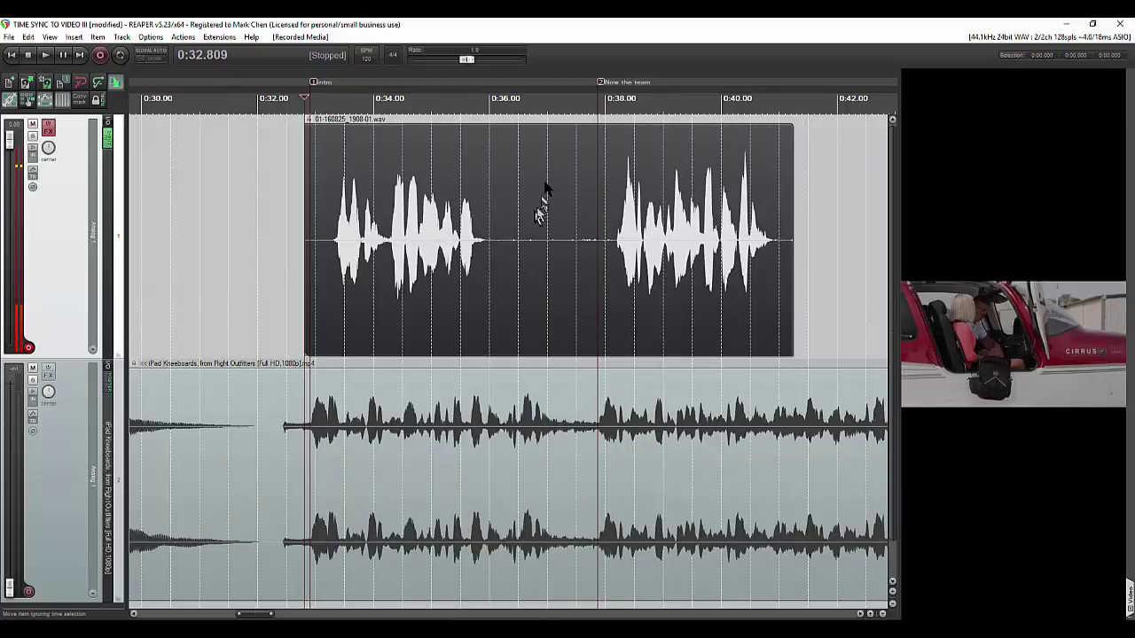
Step: Slide the voice take onto the intro marker and split it at the pause
{"action": "left_click_drag", "start_coordinate": [562, 198], "coordinate": [546, 206]}
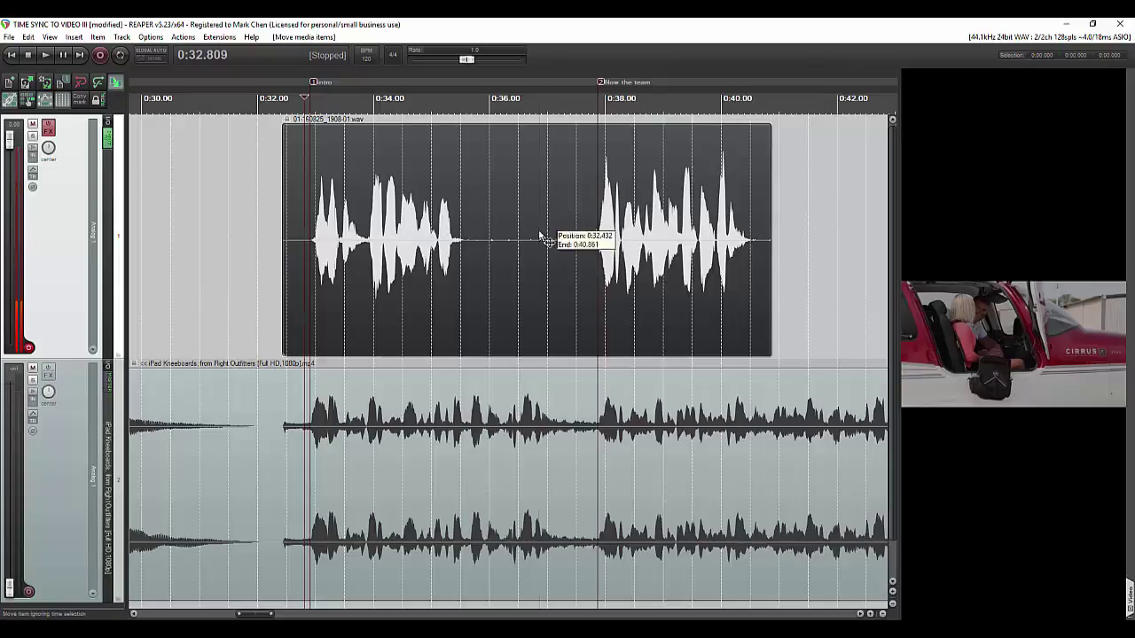
{"action": "left_click", "coordinate": [539, 237]}
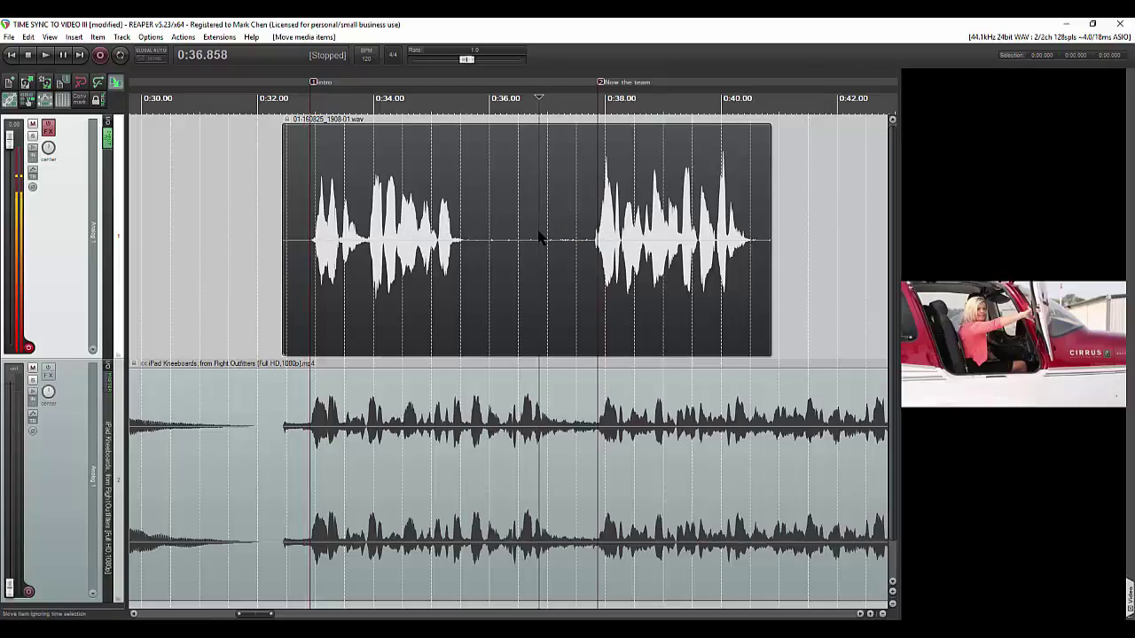
{"action": "key", "text": "s"}
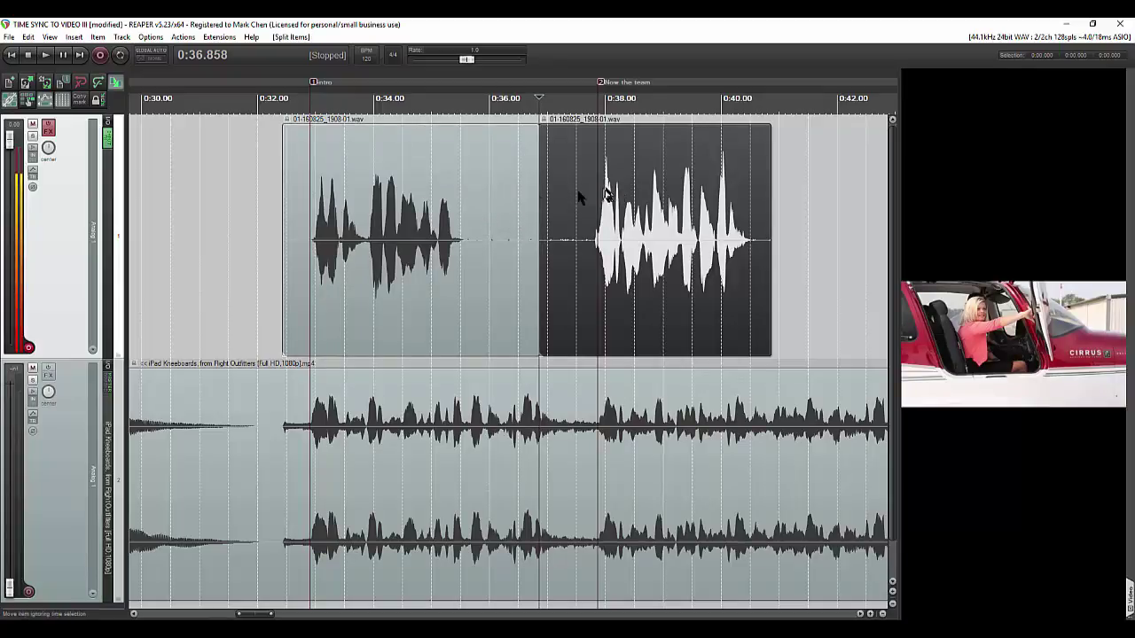
Step: Move the second phrase to the Now the team marker and play back to check alignment
{"action": "left_click", "coordinate": [468, 206]}
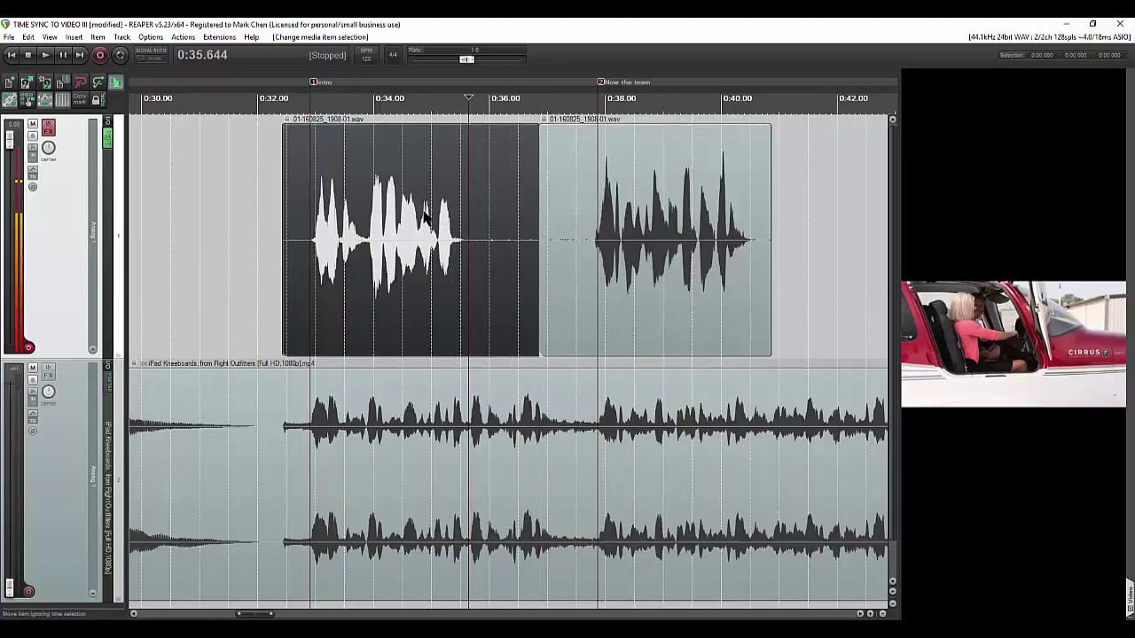
{"action": "left_click_drag", "start_coordinate": [599, 210], "coordinate": [637, 216]}
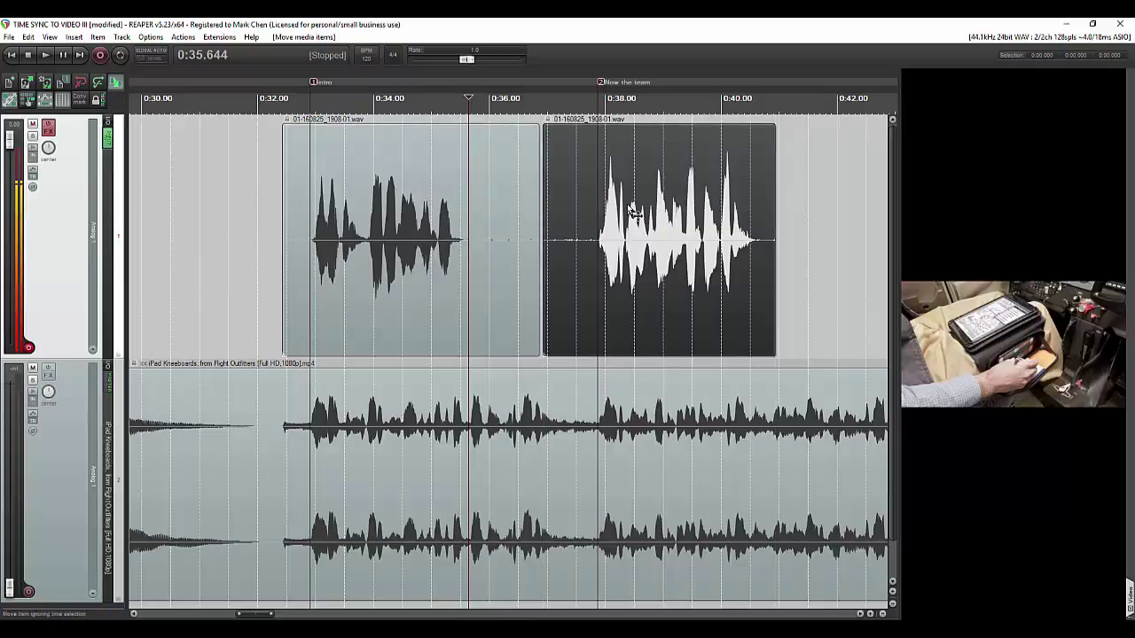
{"action": "key", "text": "space"}
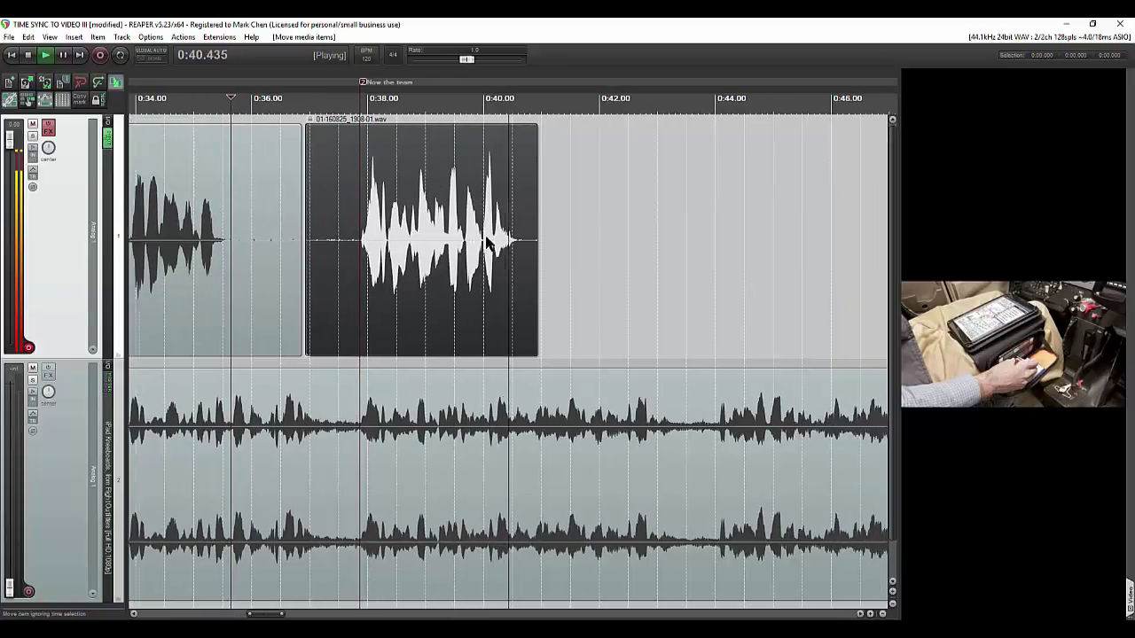
{"action": "key", "text": "space"}
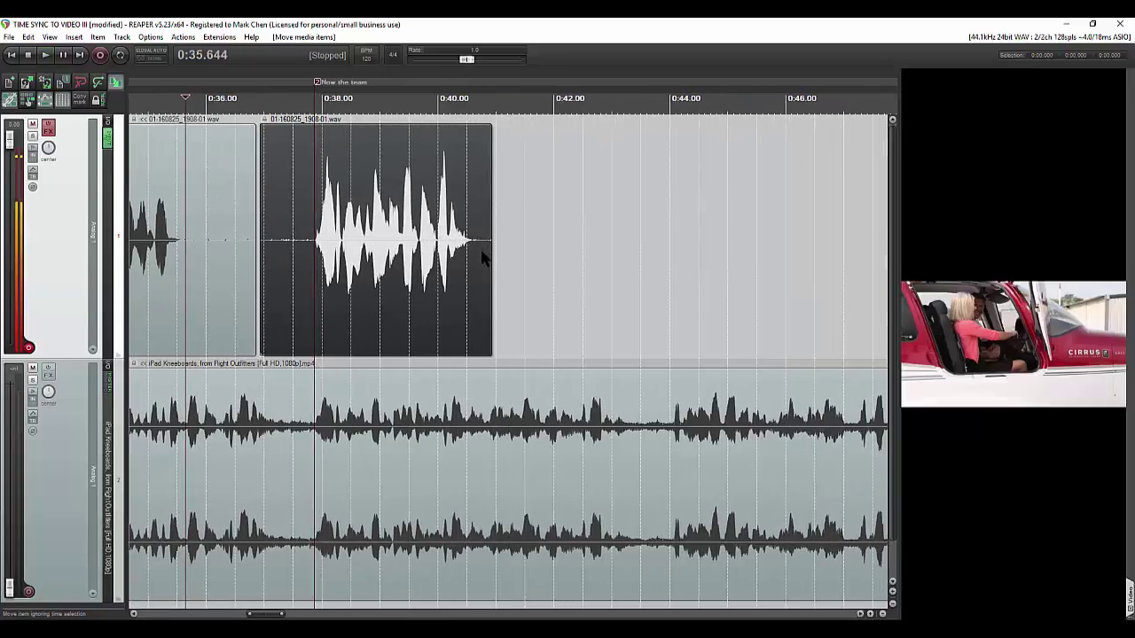
{"action": "scroll", "coordinate": [481, 253], "scroll_direction": "left", "scroll_amount": 3}
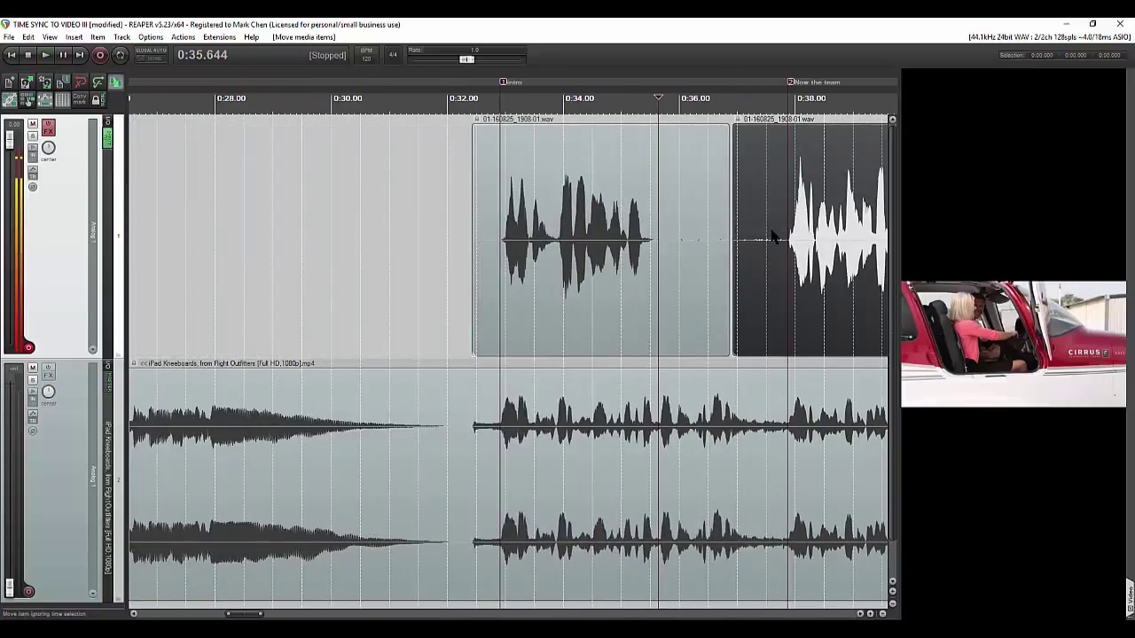
{"action": "scroll", "coordinate": [665, 237], "scroll_direction": "right", "scroll_amount": 1}
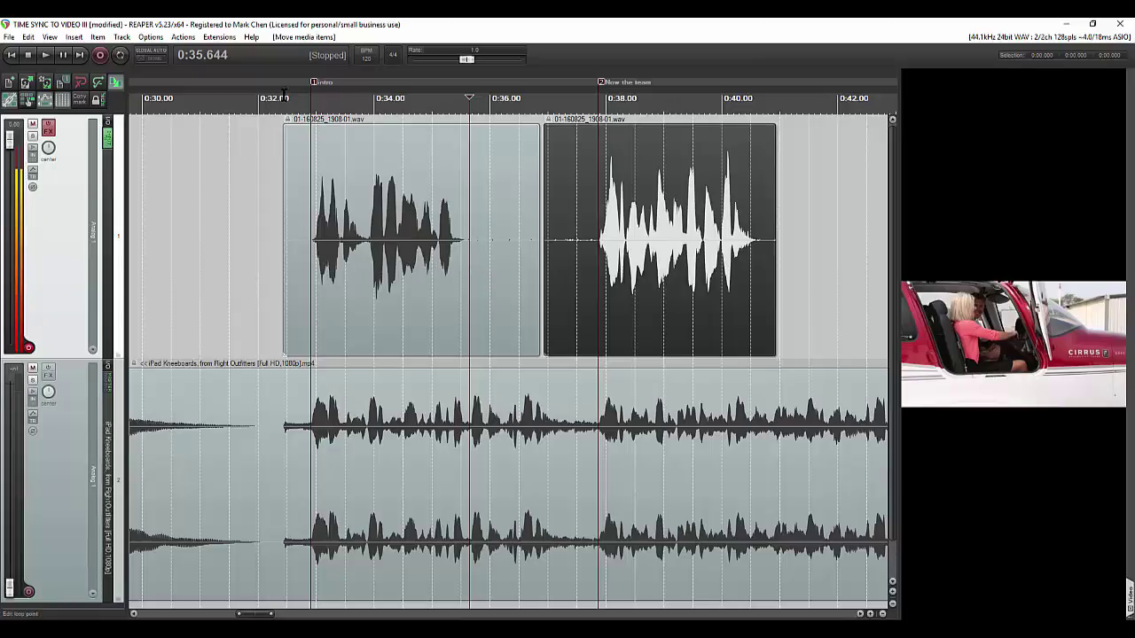
Step: Render the time selection over both voice clips to a 320 kbps MP3 named 'TIME SYNC Flight Audio'
{"action": "left_click_drag", "start_coordinate": [282, 95], "coordinate": [770, 99]}
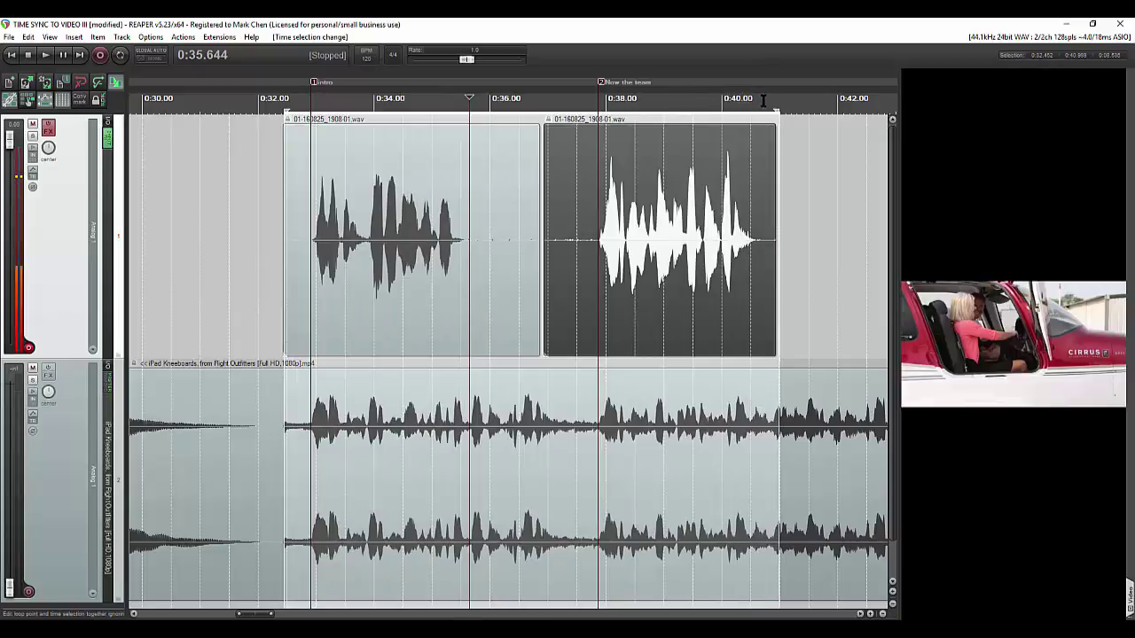
{"action": "key", "text": "ctrl+alt+r"}
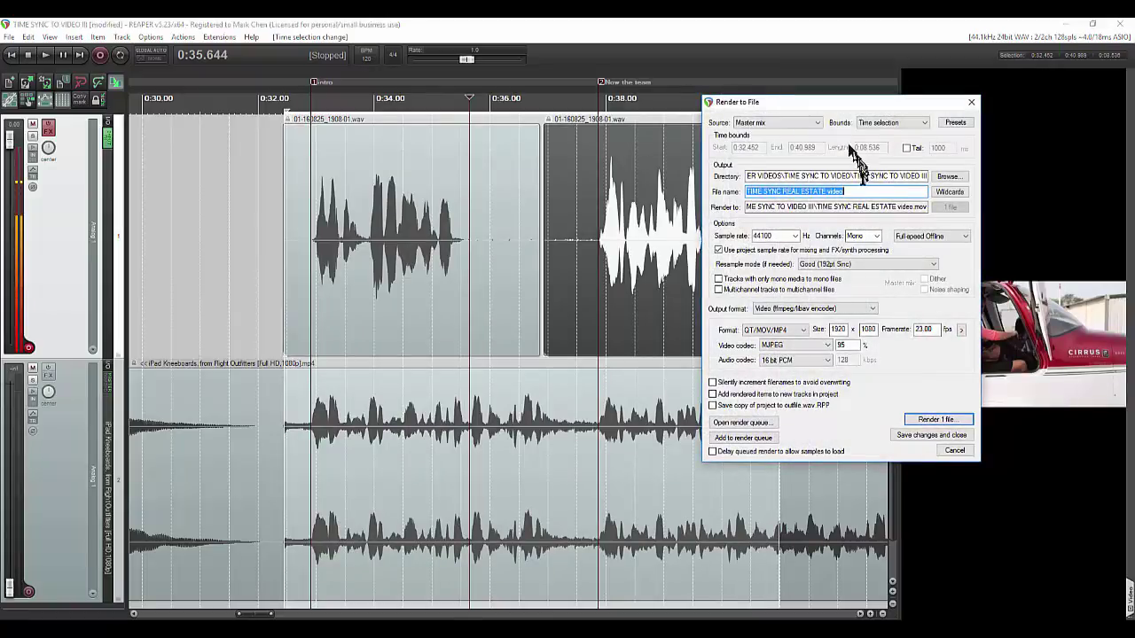
{"action": "left_click_drag", "start_coordinate": [851, 189], "coordinate": [784, 189]}
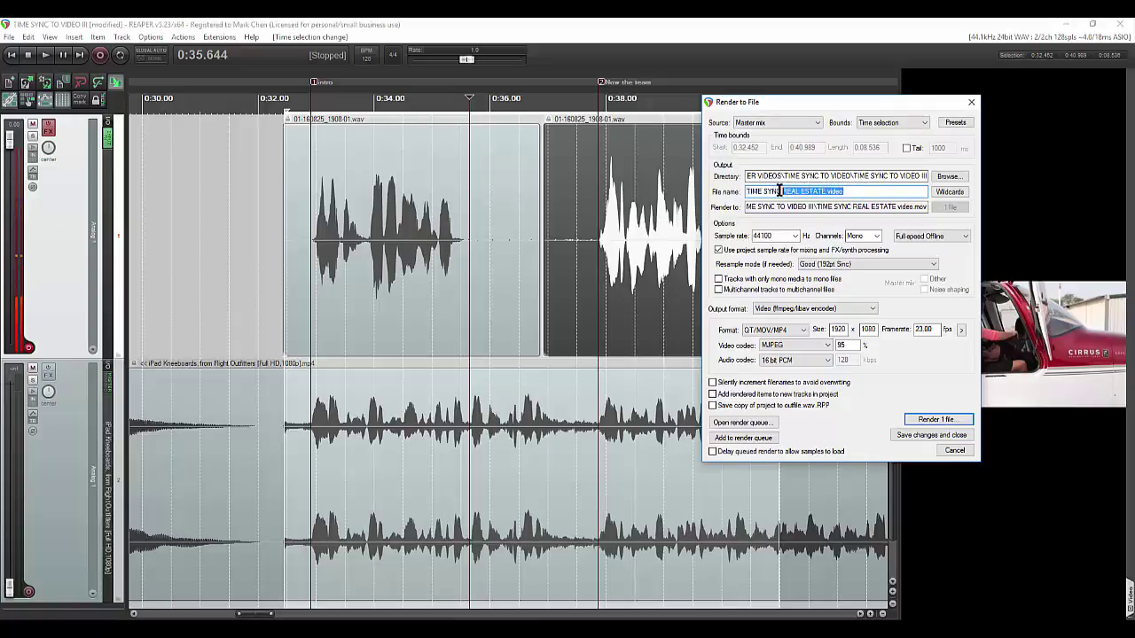
{"action": "type", "text": "Flight"}
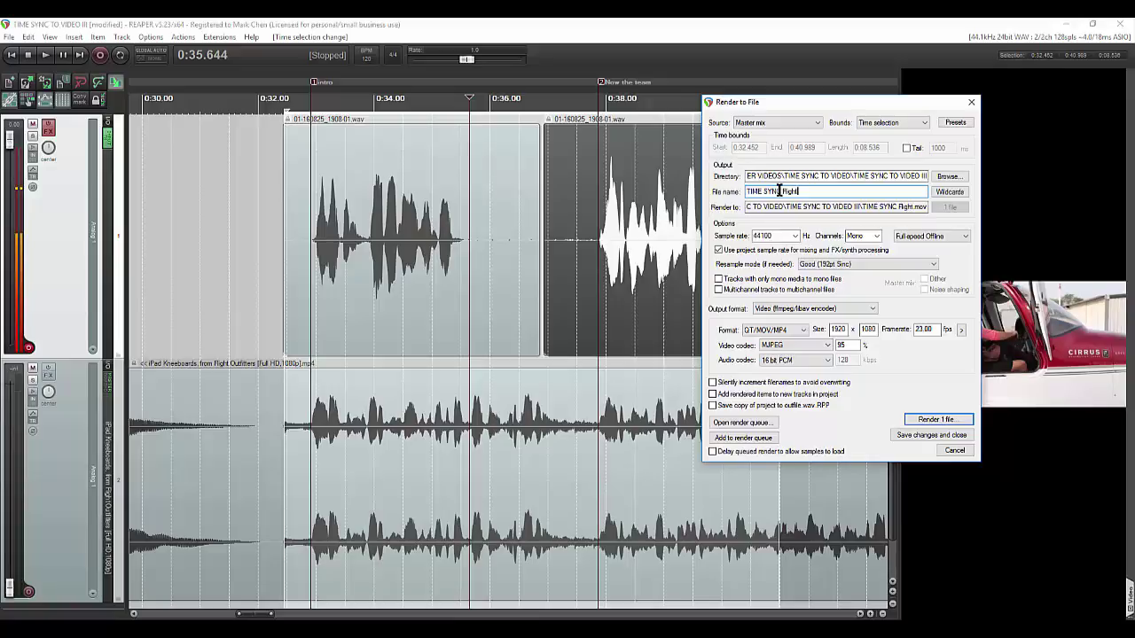
{"action": "type", "text": " Audio"}
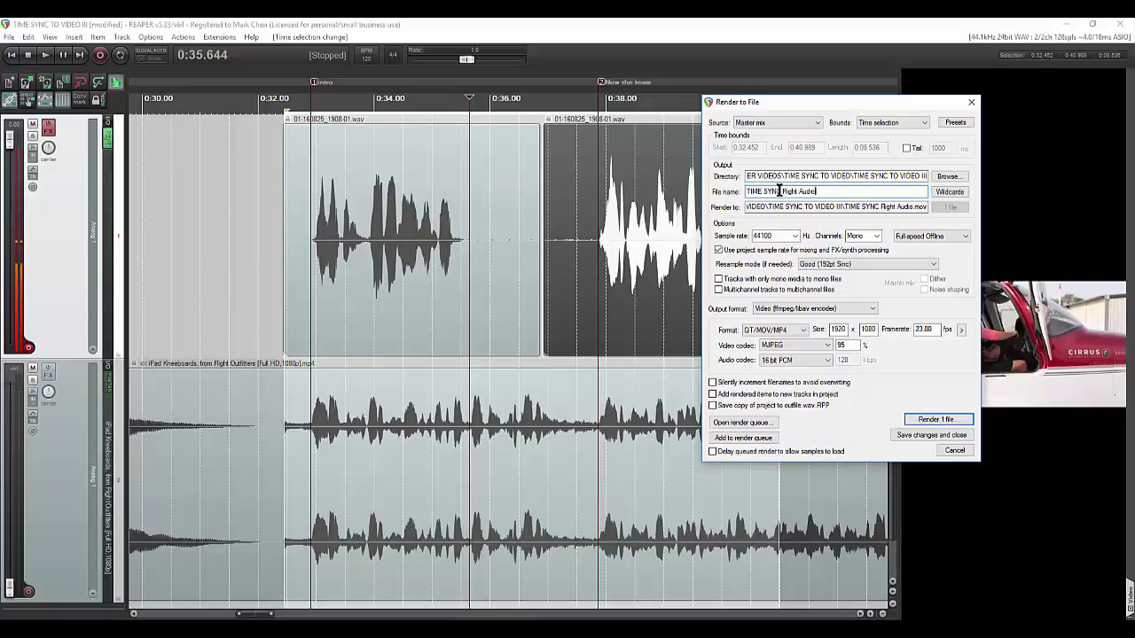
{"action": "left_click", "coordinate": [815, 311]}
{"action": "left_click", "coordinate": [818, 358]}
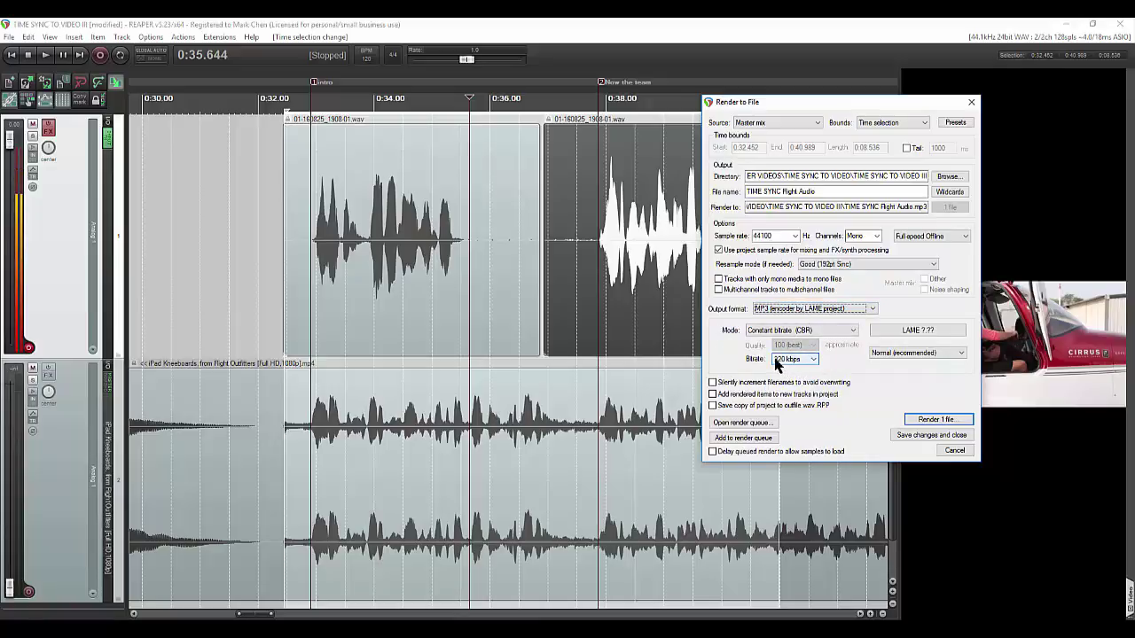
{"action": "left_click", "coordinate": [811, 359]}
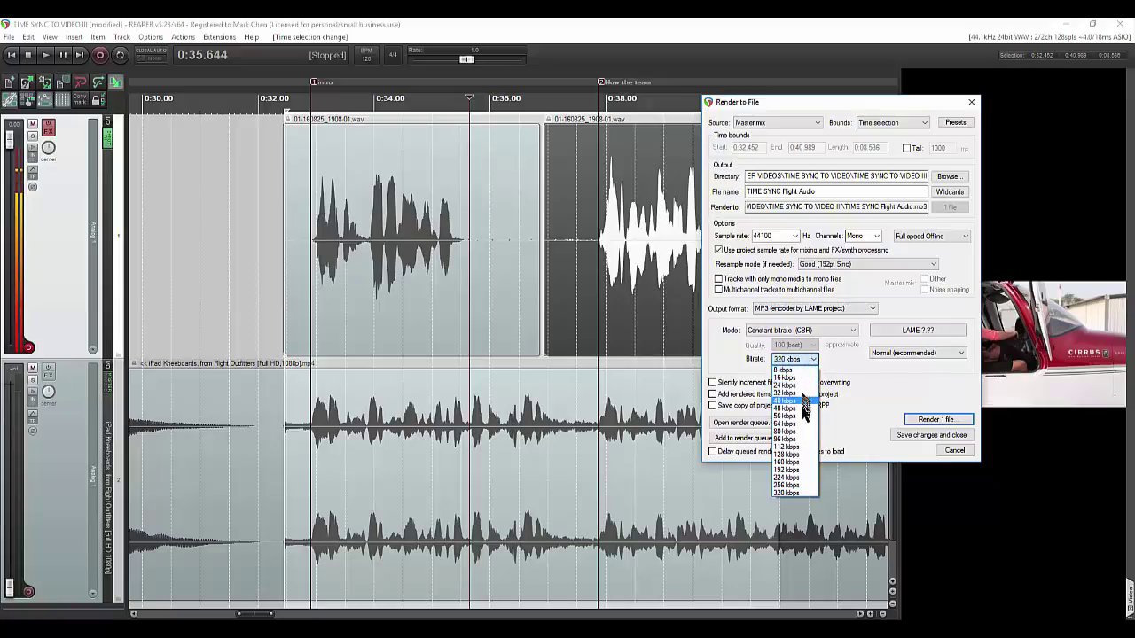
{"action": "left_click", "coordinate": [805, 493]}
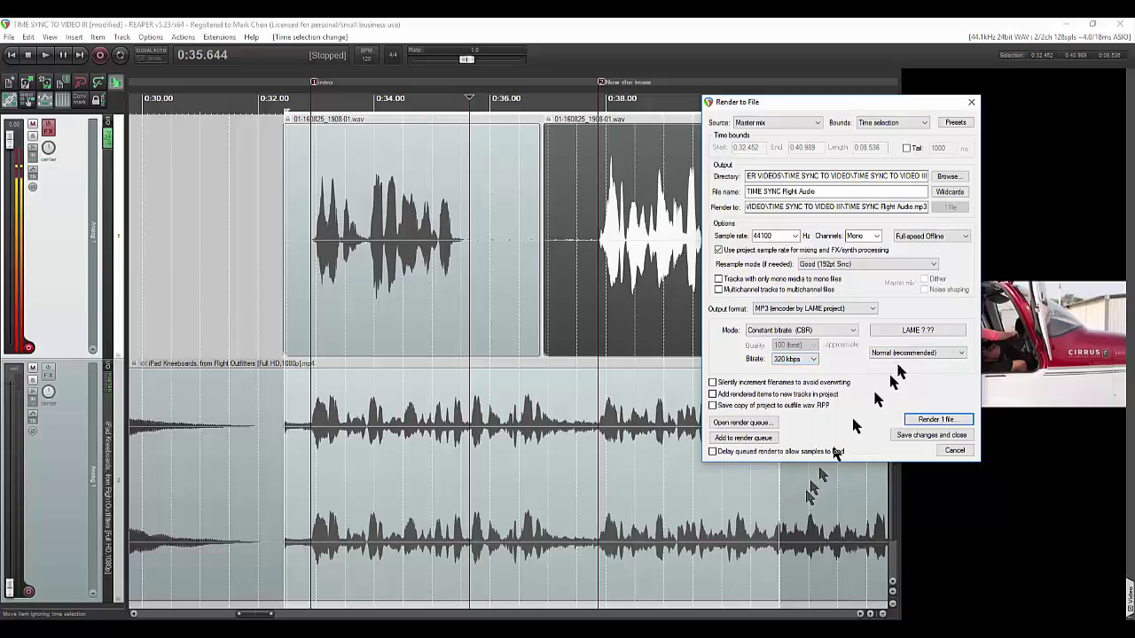
{"action": "left_click", "coordinate": [940, 420]}
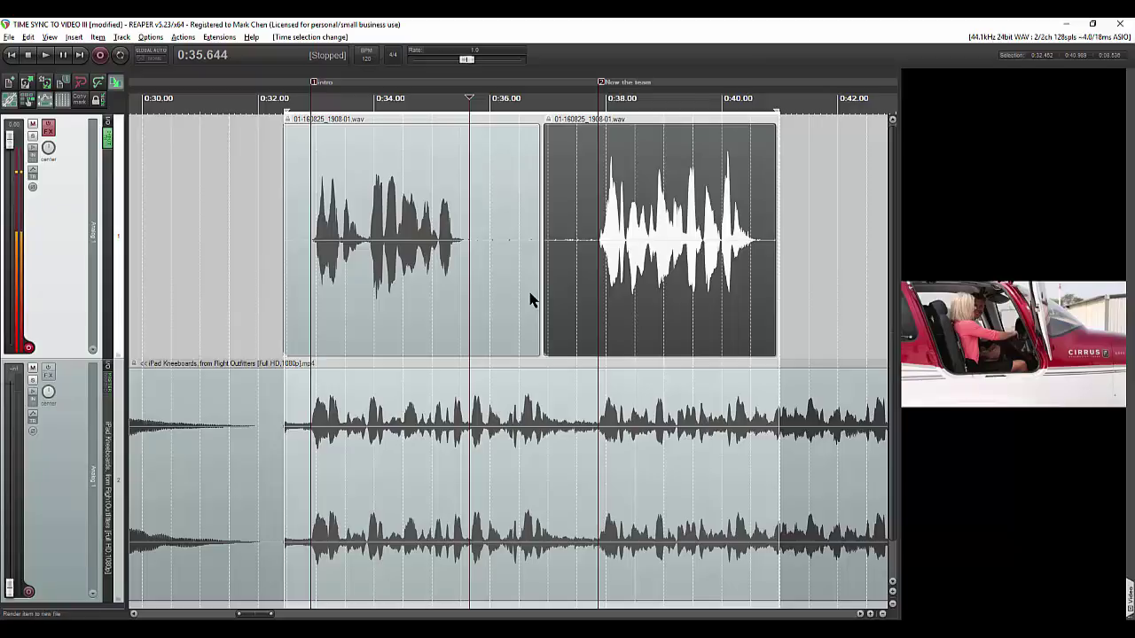
Step: Render the same range as a QT/MOV/MP4 video with the ffmpeg/libav encoder
{"action": "key", "text": "ctrl+alt+r"}
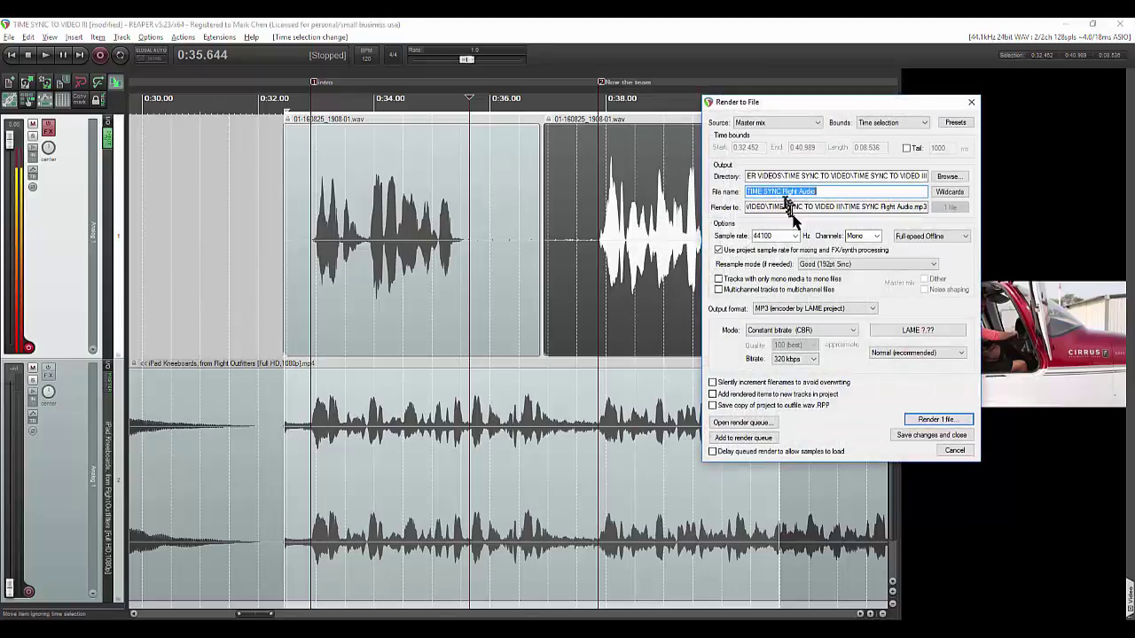
{"action": "left_click", "coordinate": [496, 173]}
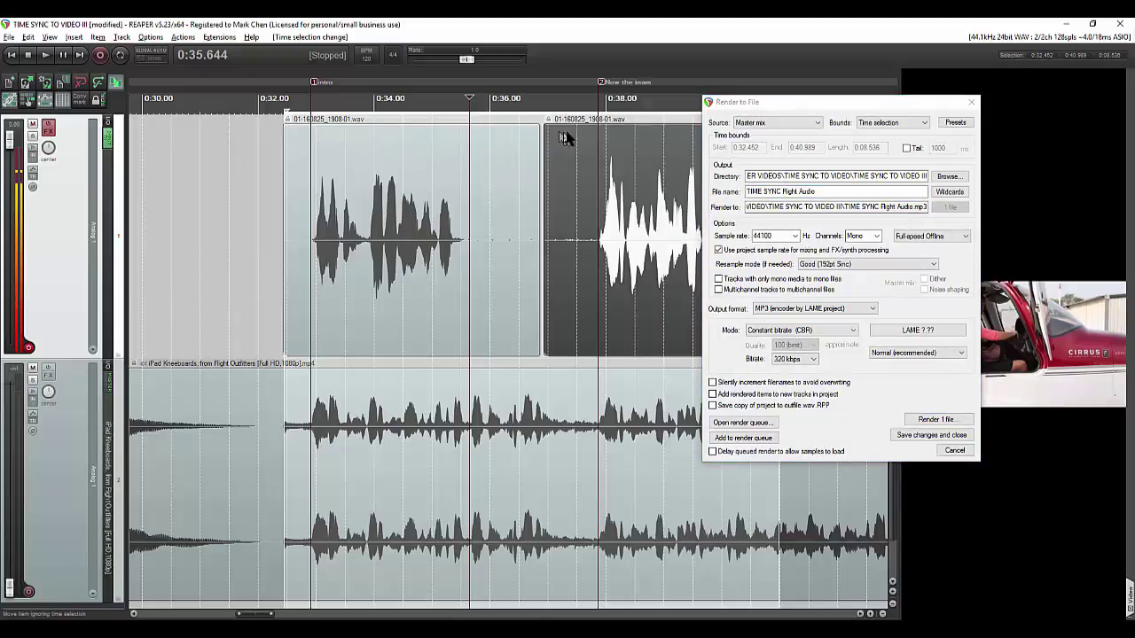
{"action": "left_click", "coordinate": [798, 309]}
{"action": "left_click", "coordinate": [799, 308]}
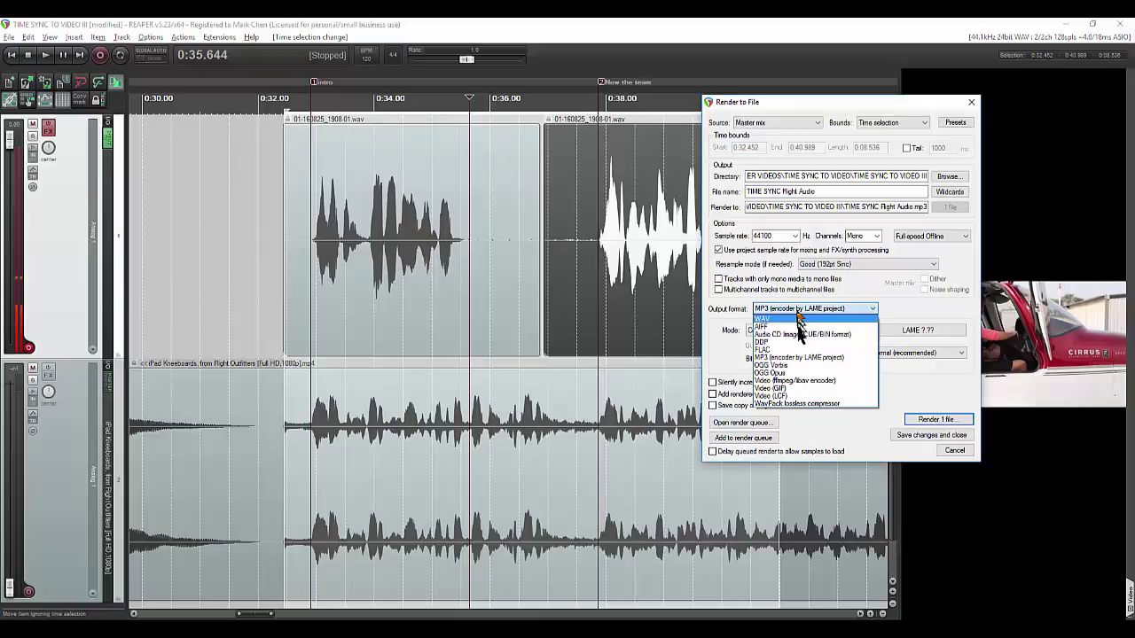
{"action": "left_click", "coordinate": [797, 381]}
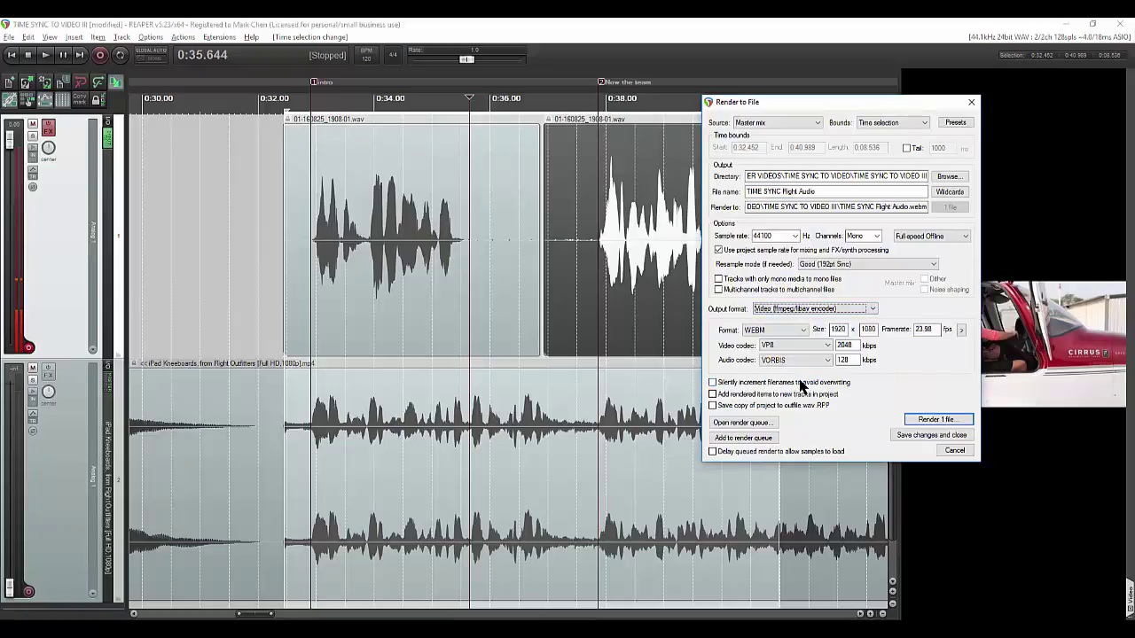
{"action": "left_click", "coordinate": [801, 324]}
{"action": "left_click", "coordinate": [796, 343]}
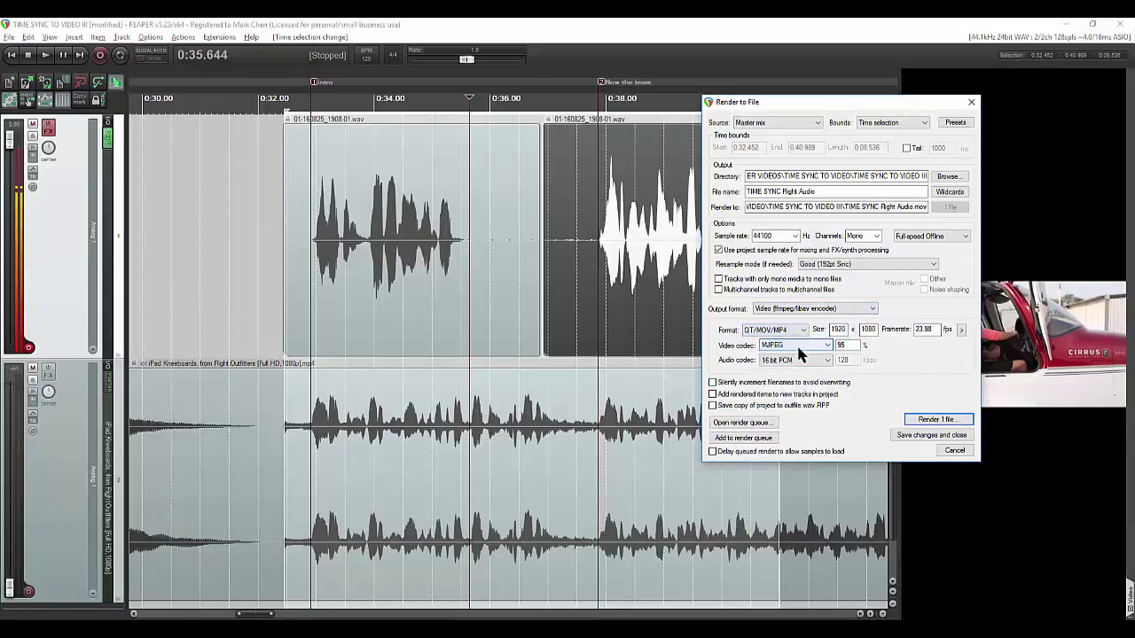
{"action": "left_click", "coordinate": [922, 414]}
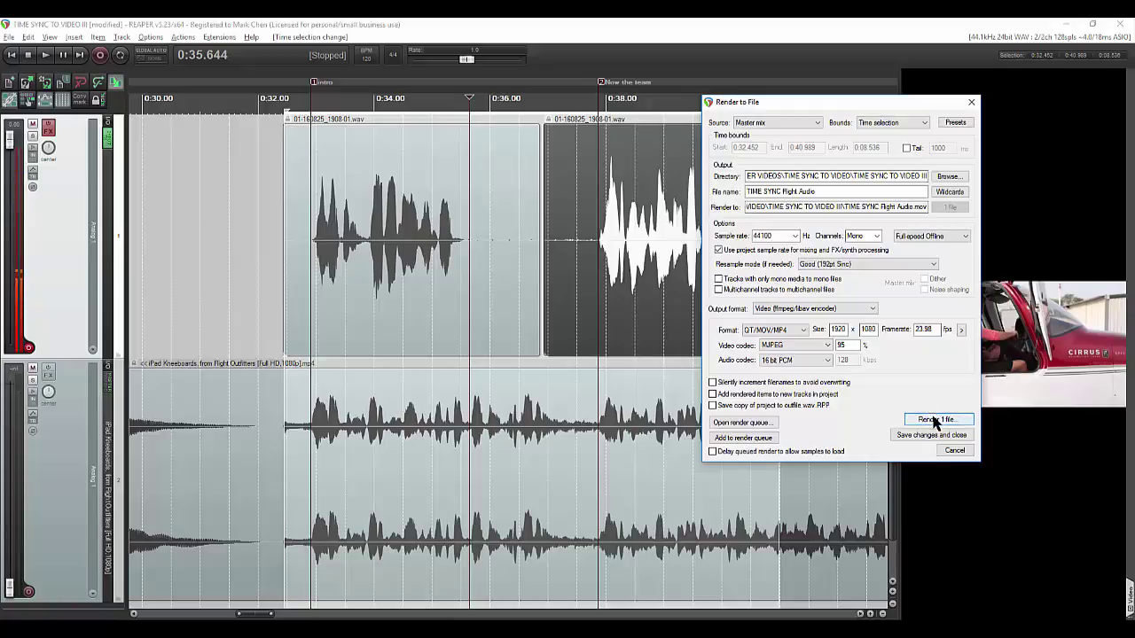
{"action": "left_click", "coordinate": [934, 422]}
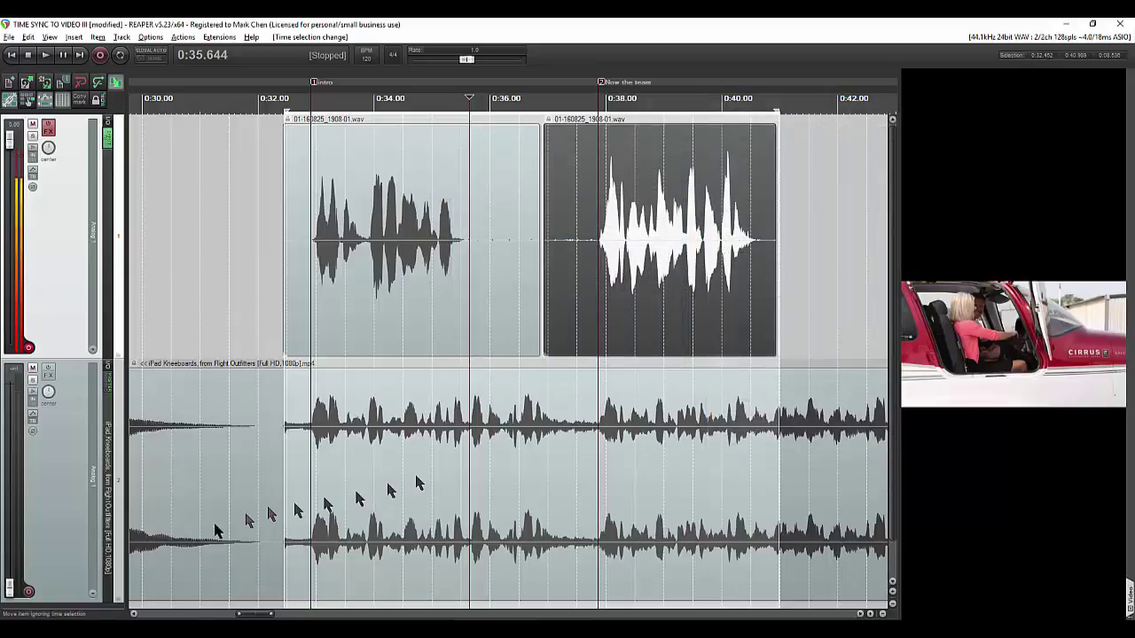
Step: Switch to File Explorer to check the rendered TIME SYNC Flight Audio MP3 and MOV files
{"action": "key", "text": "alt+Tab"}
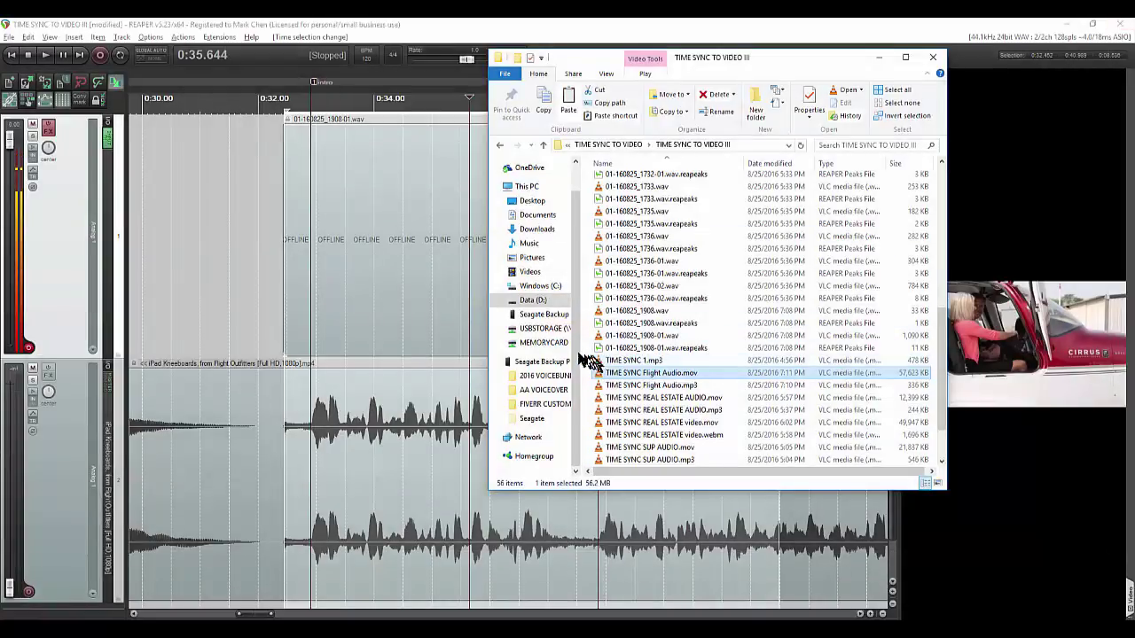
Step: Bring the REAPER project window back in front of File Explorer
{"action": "left_click", "coordinate": [351, 422]}
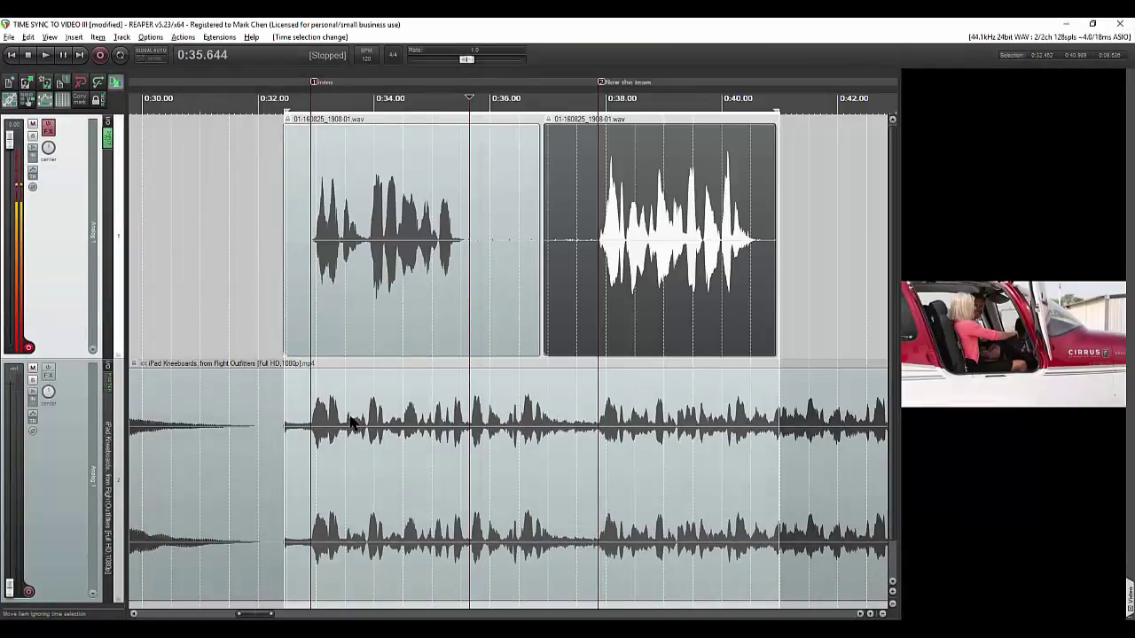